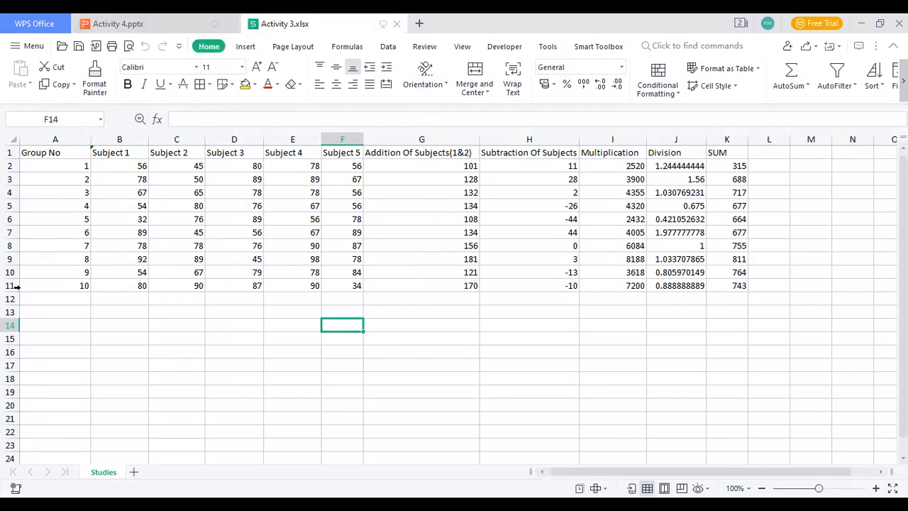
# Delete row 11, which holds the data for group number 10
pyautogui.click(15, 286)
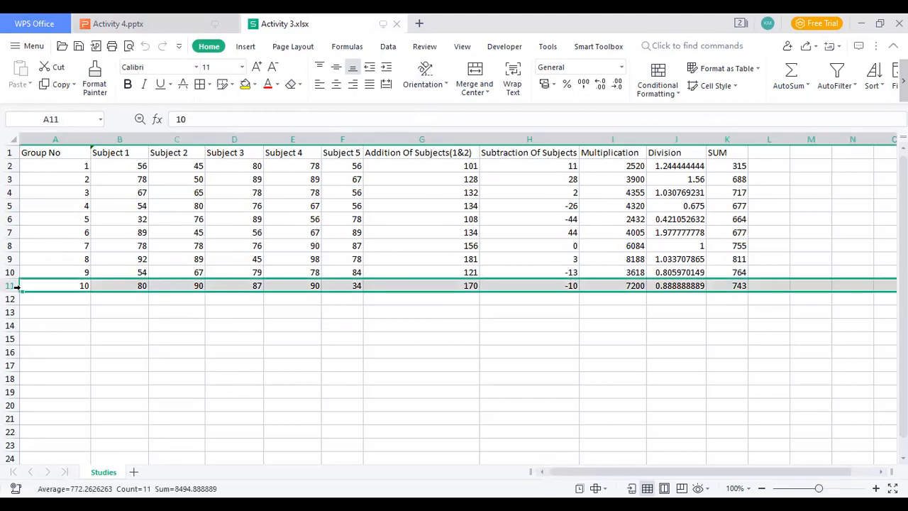
pyautogui.rightClick(16, 286)
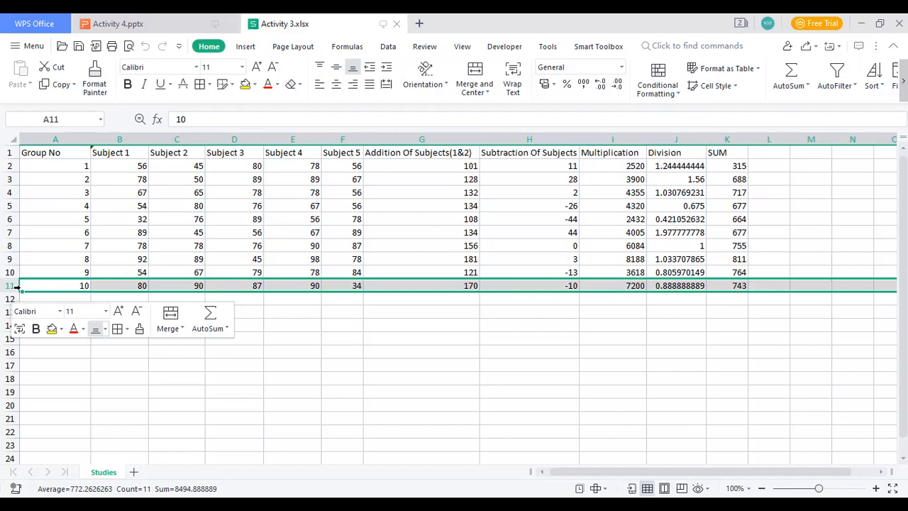
pyautogui.press('Delete')
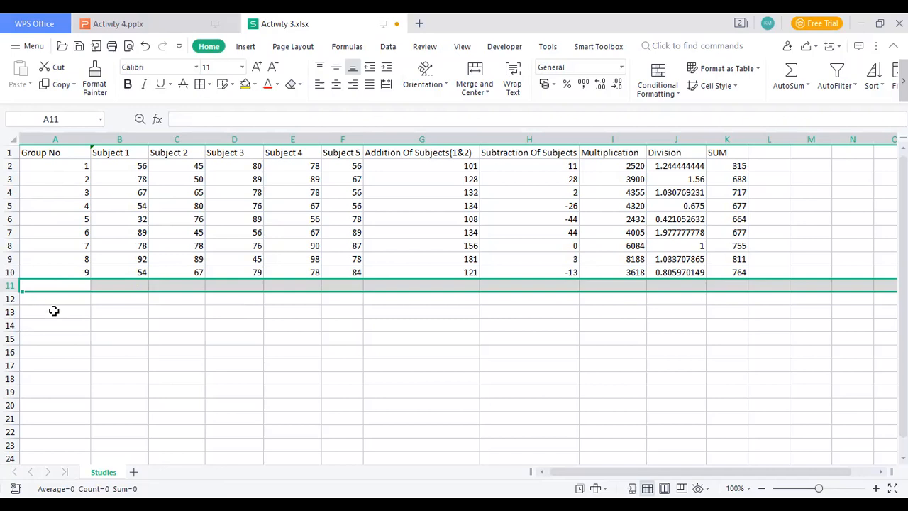
pyautogui.moveTo(38, 288)
pyautogui.click(159, 311)
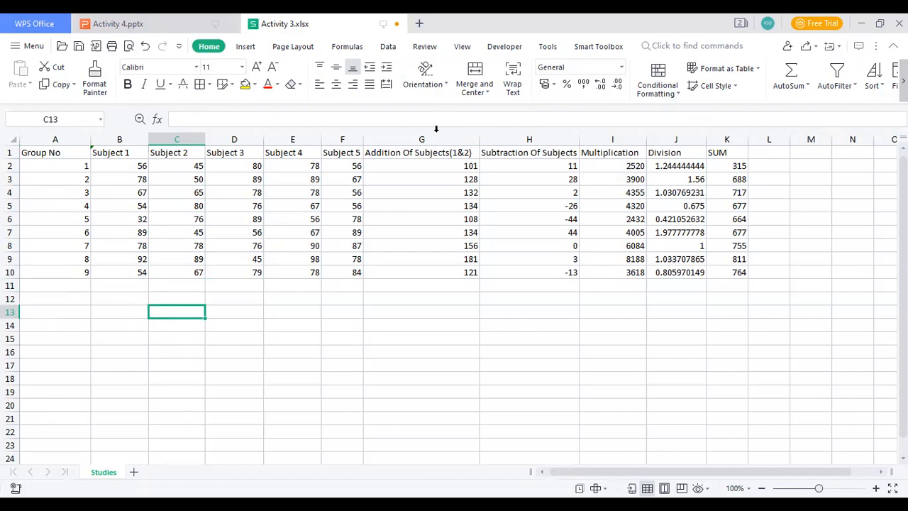
# Delete the Addition Of Subjects(1&2) column, then undo the deletion
pyautogui.click(410, 137)
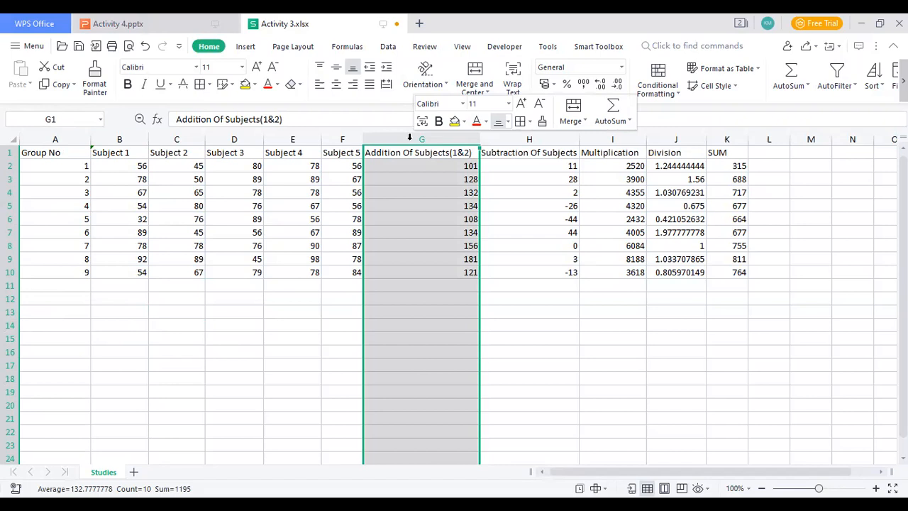
pyautogui.hotkey('ctrl', '-')
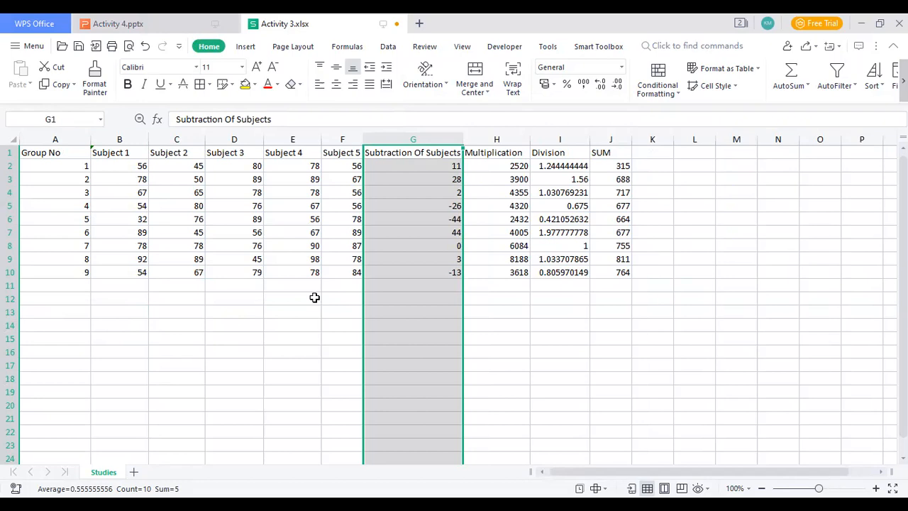
pyautogui.hotkey('ctrl', 'z')
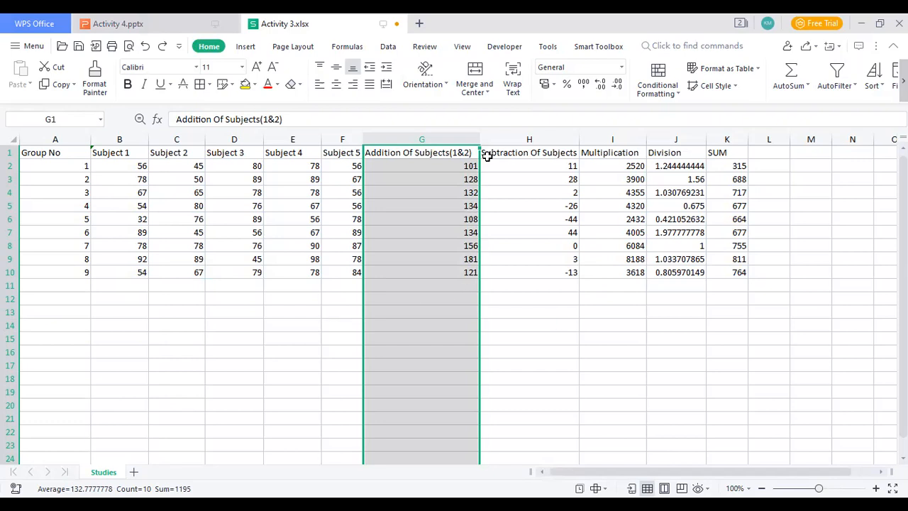
# Insert an empty column before the Subtraction Of Subjects column, then remove it again
pyautogui.click(528, 138)
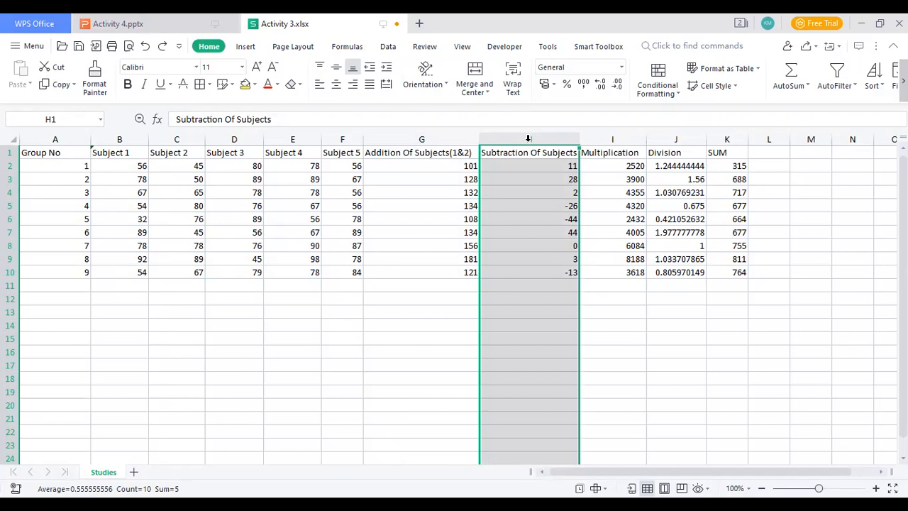
pyautogui.rightClick(529, 138)
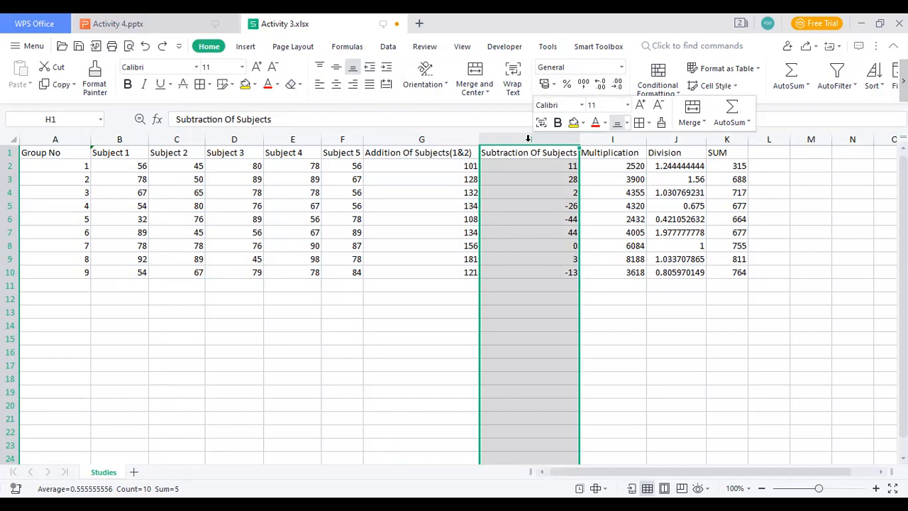
pyautogui.click(632, 262)
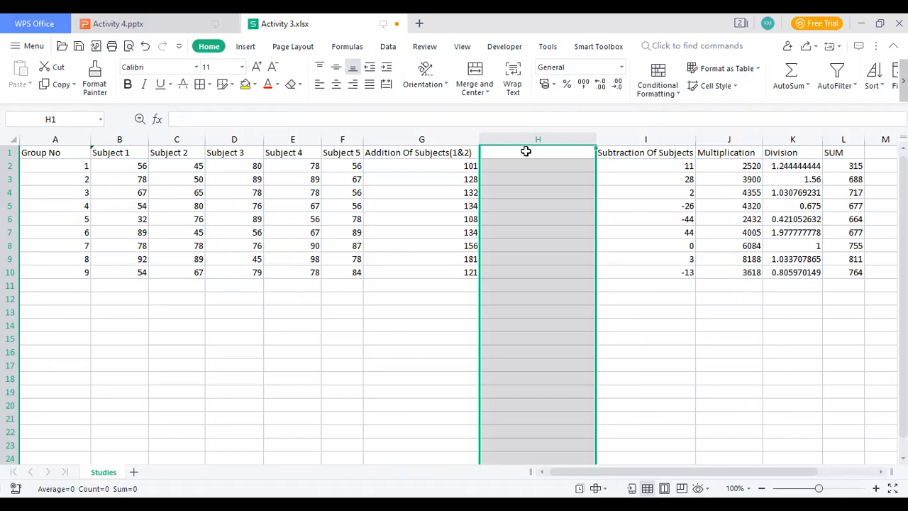
pyautogui.hotkey('ctrl', '-')
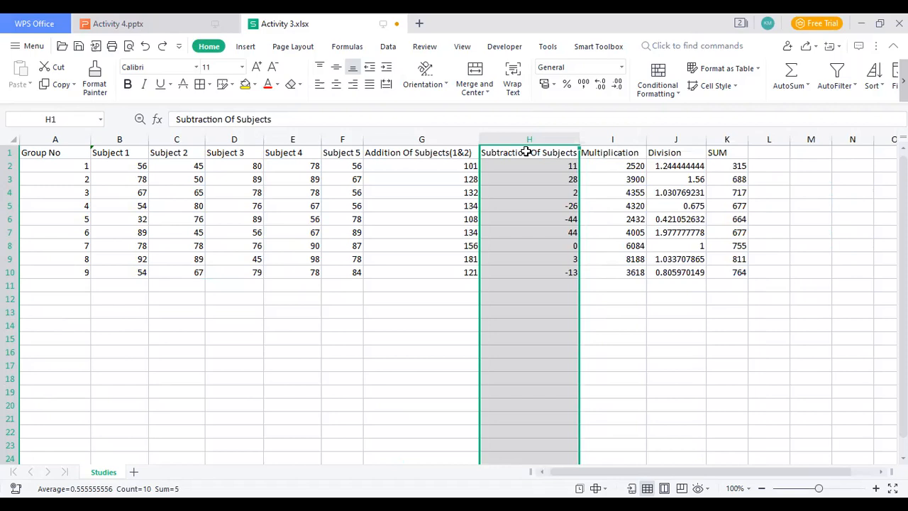
pyautogui.rightClick(527, 151)
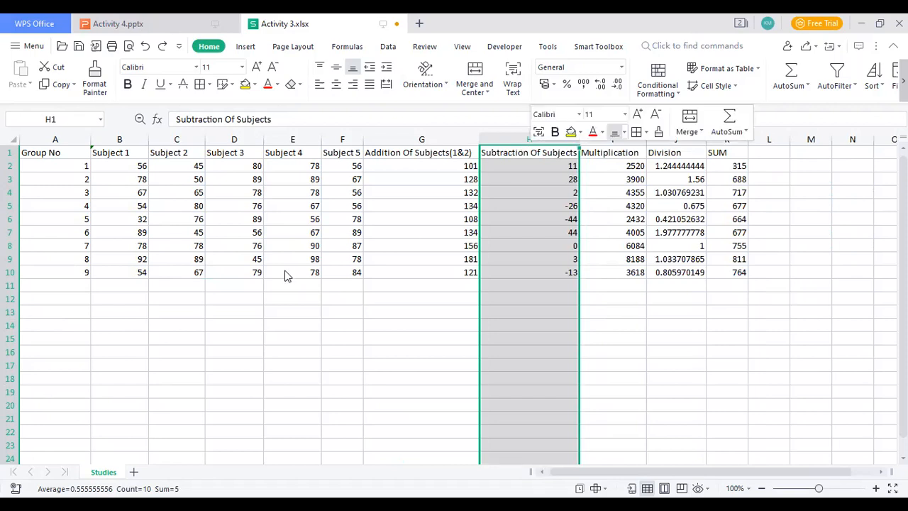
pyautogui.click(298, 316)
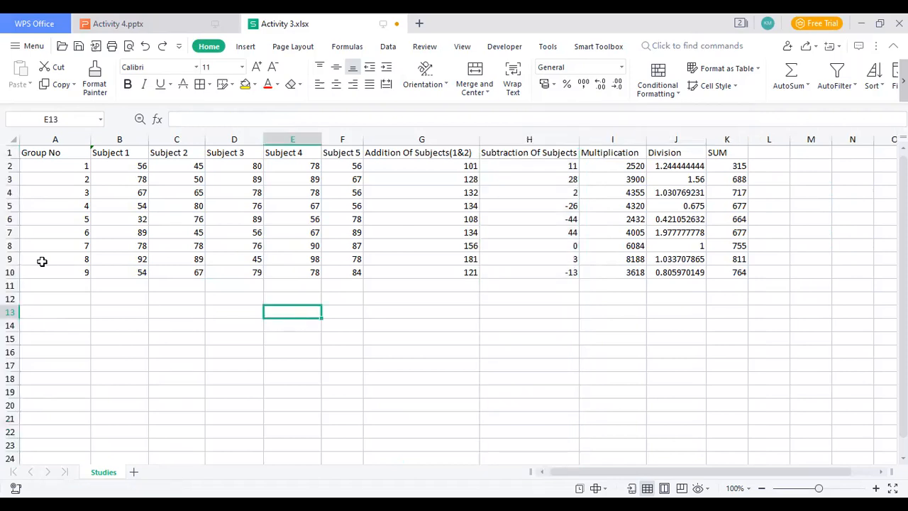
# Insert an empty row above the group 8 row, then undo the insertion
pyautogui.click(17, 258)
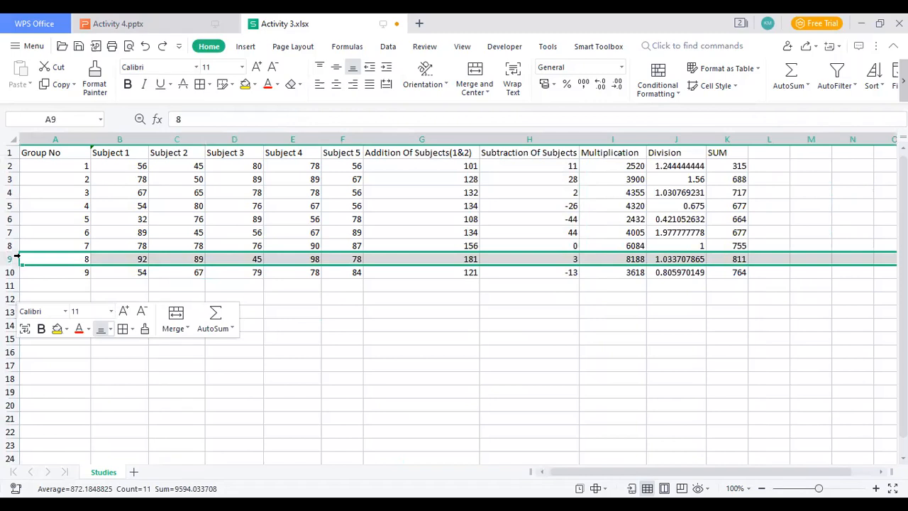
pyautogui.click(81, 135)
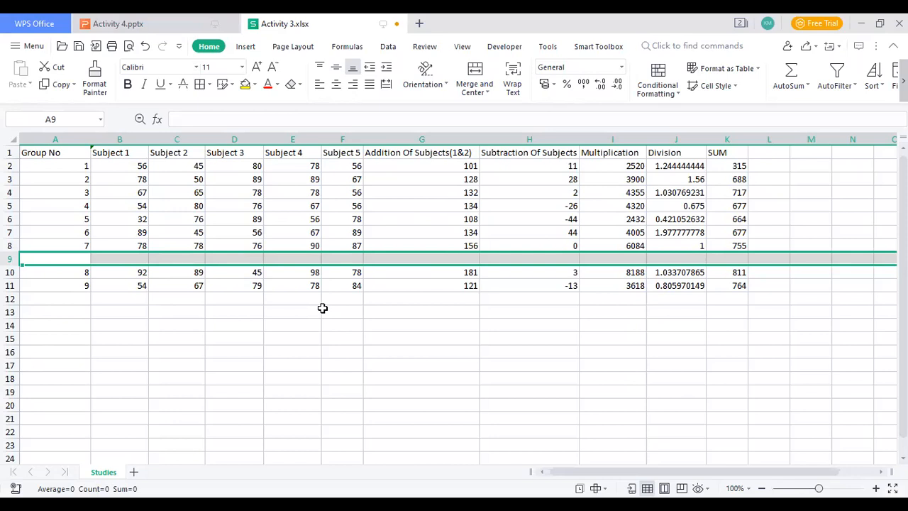
pyautogui.hotkey('ctrl', 'z')
pyautogui.click(430, 328)
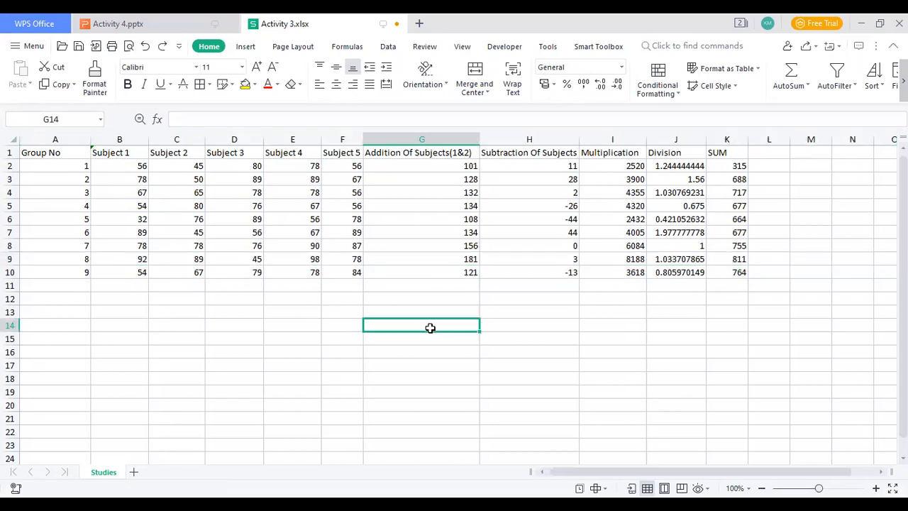
# Reduce the Division value in cell J2 to one decimal place
pyautogui.click(678, 165)
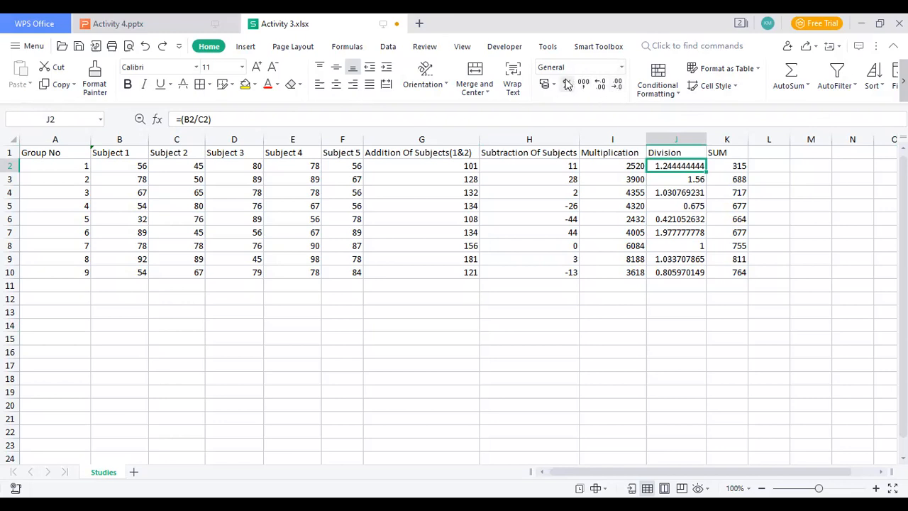
pyautogui.click(617, 86)
pyautogui.click(617, 85)
pyautogui.click(617, 85)
pyautogui.click(618, 85)
pyautogui.click(617, 85)
pyautogui.click(617, 85)
pyautogui.click(617, 85)
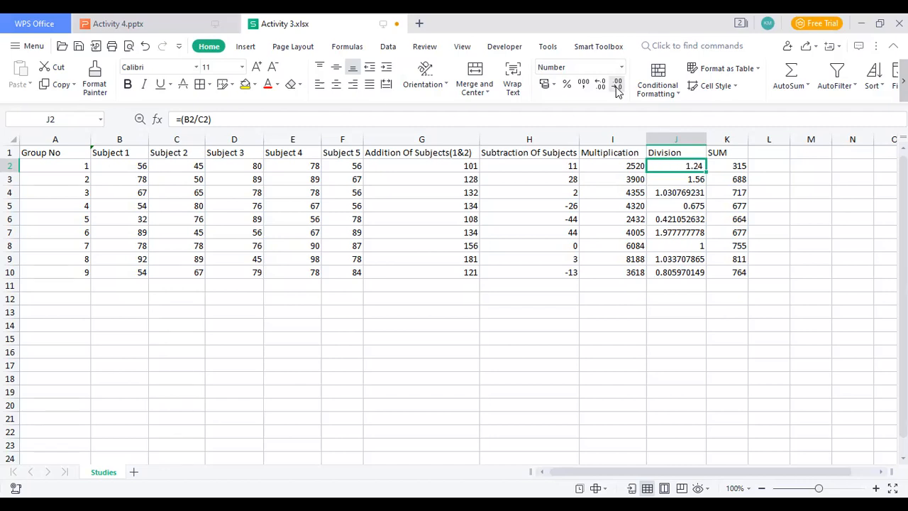
pyautogui.click(617, 85)
pyautogui.click(681, 140)
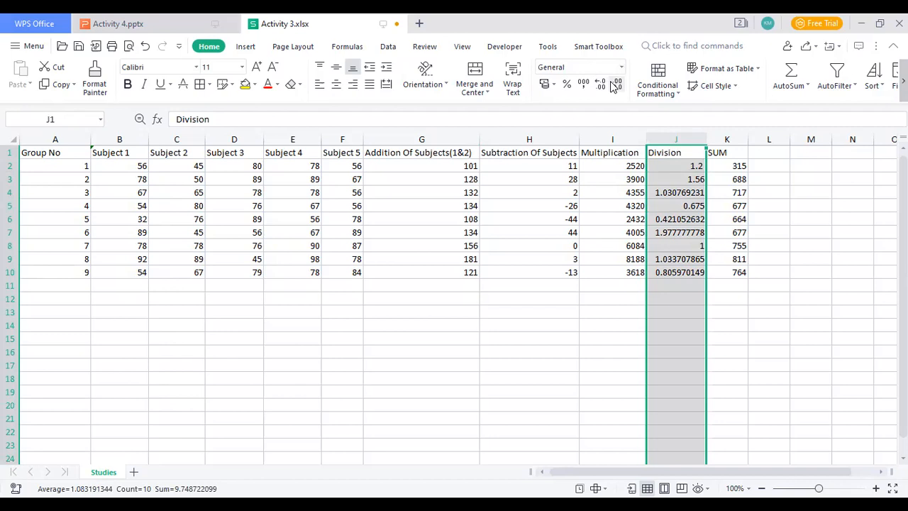
pyautogui.click(635, 324)
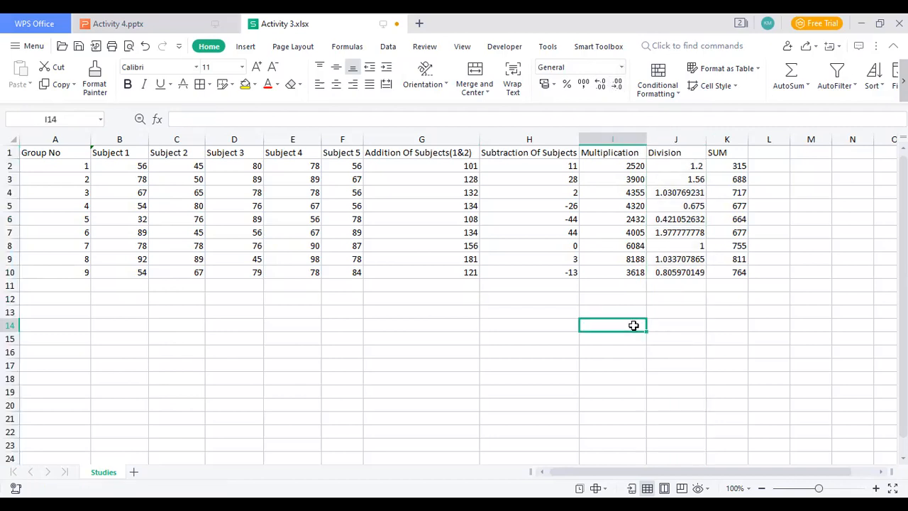
# Reduce the Division values in cells J3 and J4 to one decimal place
pyautogui.click(674, 179)
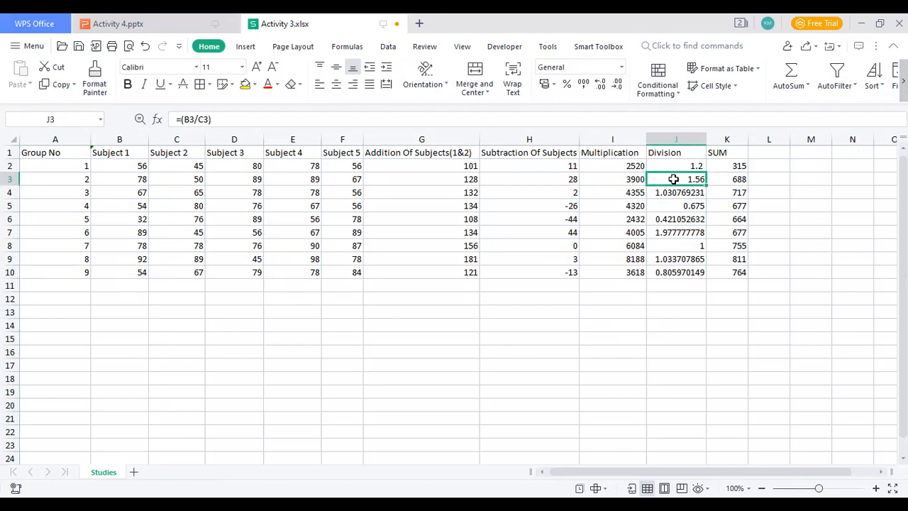
pyautogui.click(616, 84)
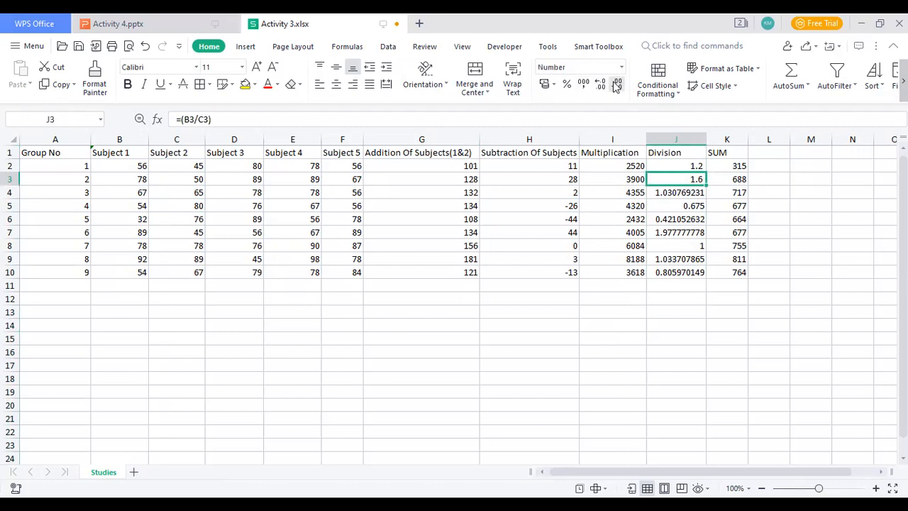
pyautogui.click(670, 190)
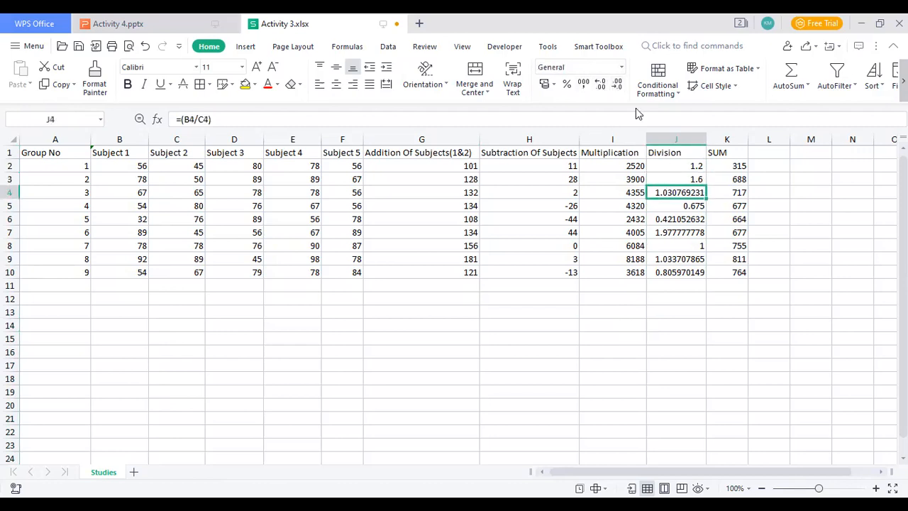
pyautogui.click(617, 84)
pyautogui.click(617, 83)
pyautogui.click(618, 84)
pyautogui.click(617, 84)
pyautogui.click(617, 84)
pyautogui.click(617, 83)
pyautogui.click(617, 84)
pyautogui.click(617, 84)
pyautogui.click(600, 83)
# Reduce the Division values in cells J5 and J6 to one decimal place
pyautogui.click(692, 207)
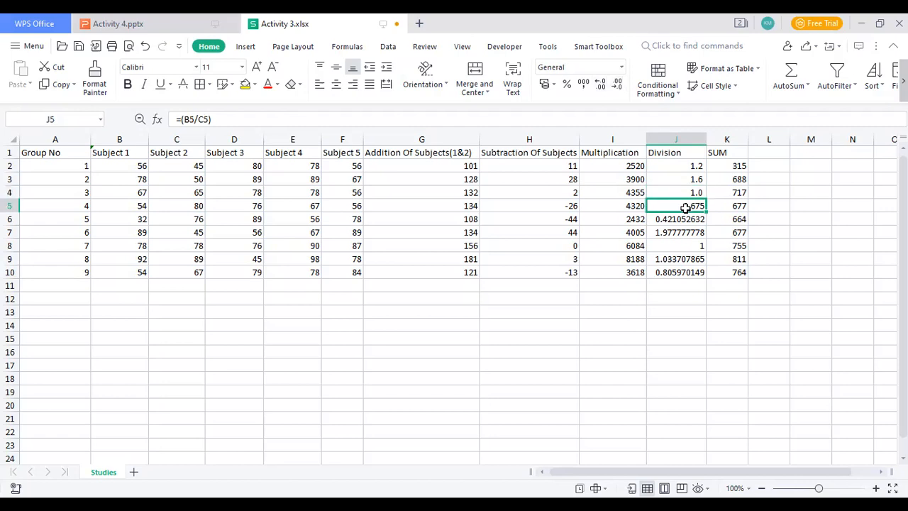
pyautogui.click(618, 85)
pyautogui.click(672, 219)
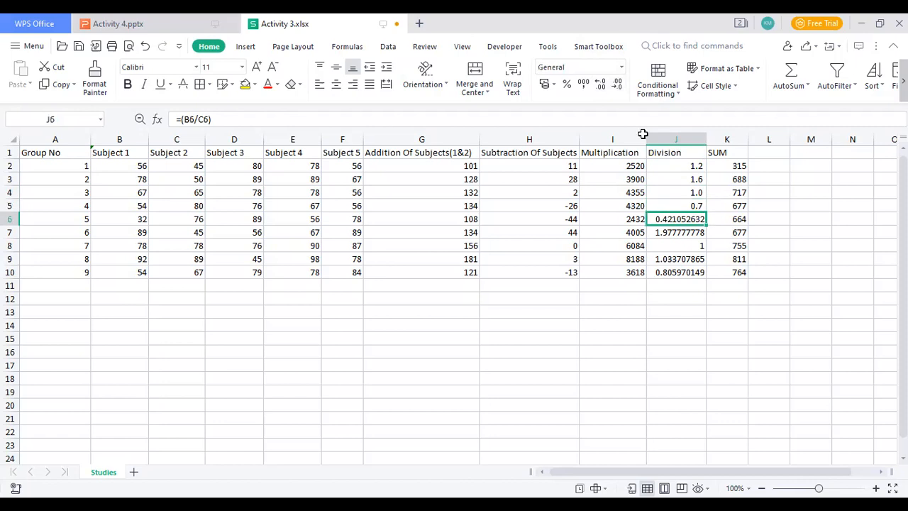
pyautogui.click(619, 85)
pyautogui.click(619, 85)
pyautogui.click(619, 85)
pyautogui.click(619, 85)
pyautogui.click(619, 85)
pyautogui.click(618, 85)
pyautogui.click(619, 86)
pyautogui.click(618, 85)
pyautogui.click(603, 85)
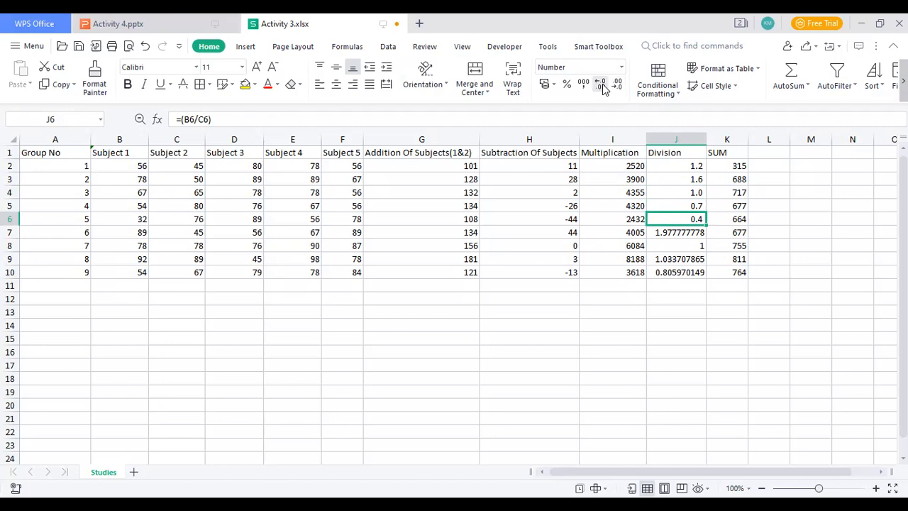
# Reduce the Division value in cell J7 to one decimal place
pyautogui.click(670, 231)
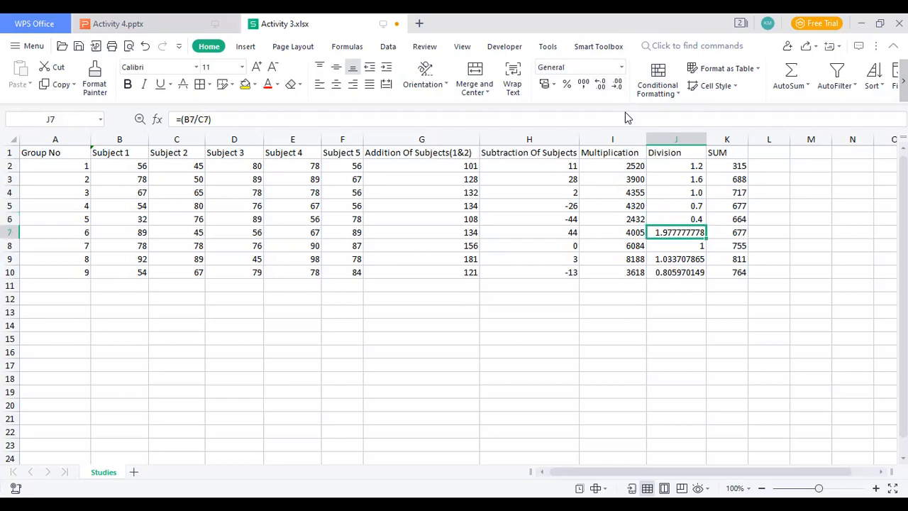
pyautogui.click(617, 85)
pyautogui.click(618, 85)
pyautogui.click(617, 85)
pyautogui.click(617, 85)
pyautogui.click(617, 85)
pyautogui.click(617, 85)
pyautogui.click(617, 85)
pyautogui.click(617, 85)
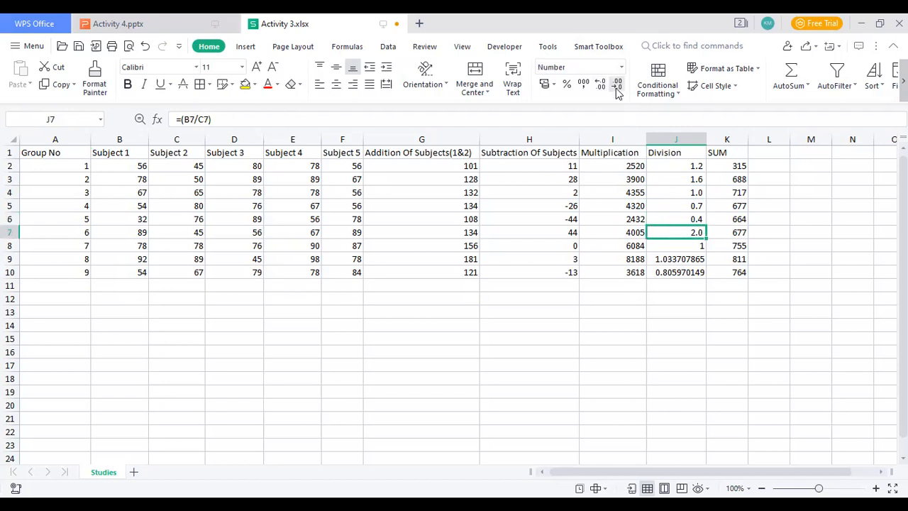
# Reduce the Division value in cell J9 to one decimal place
pyautogui.click(679, 261)
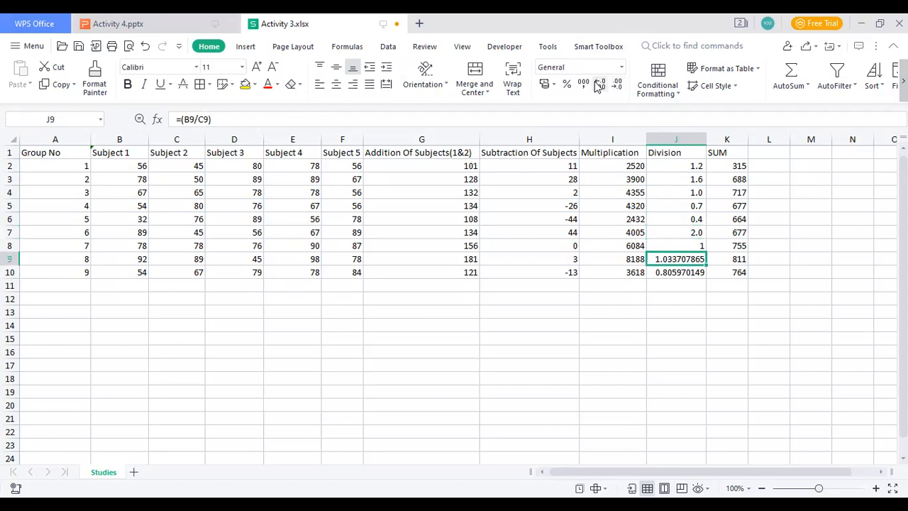
pyautogui.click(617, 86)
pyautogui.click(617, 85)
pyautogui.click(617, 85)
pyautogui.click(617, 85)
pyautogui.click(617, 85)
pyautogui.click(617, 85)
pyautogui.click(617, 85)
pyautogui.click(617, 85)
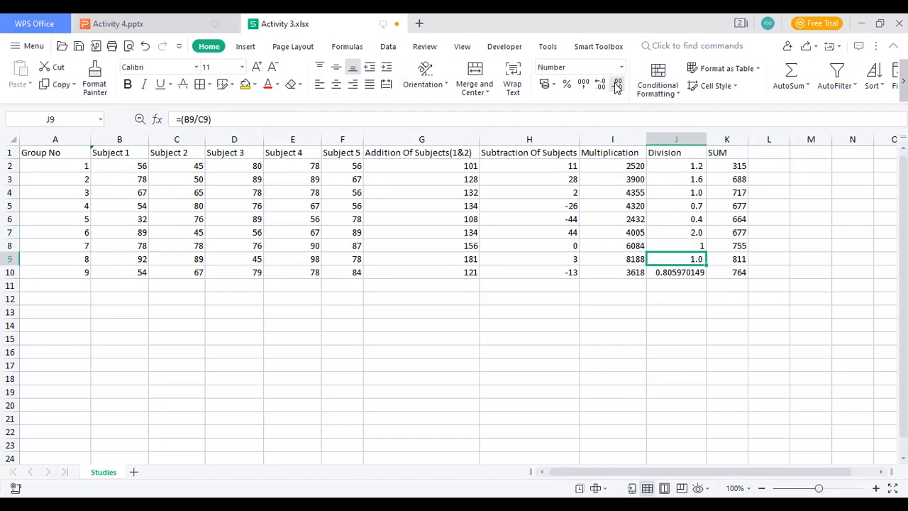
# Reduce the Division value in cell J10 to one decimal place
pyautogui.click(688, 273)
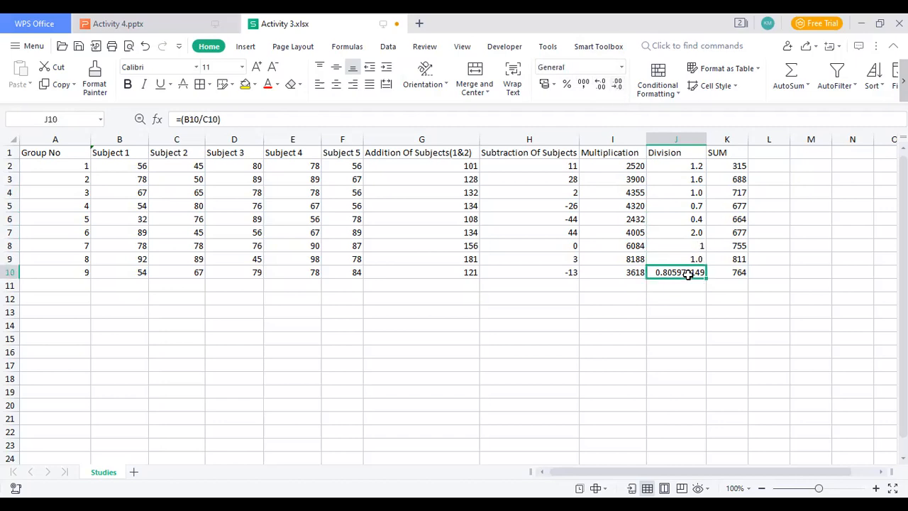
pyautogui.click(617, 85)
pyautogui.click(617, 85)
pyautogui.click(618, 85)
pyautogui.click(617, 85)
pyautogui.click(617, 85)
pyautogui.click(617, 86)
pyautogui.click(617, 85)
pyautogui.click(617, 85)
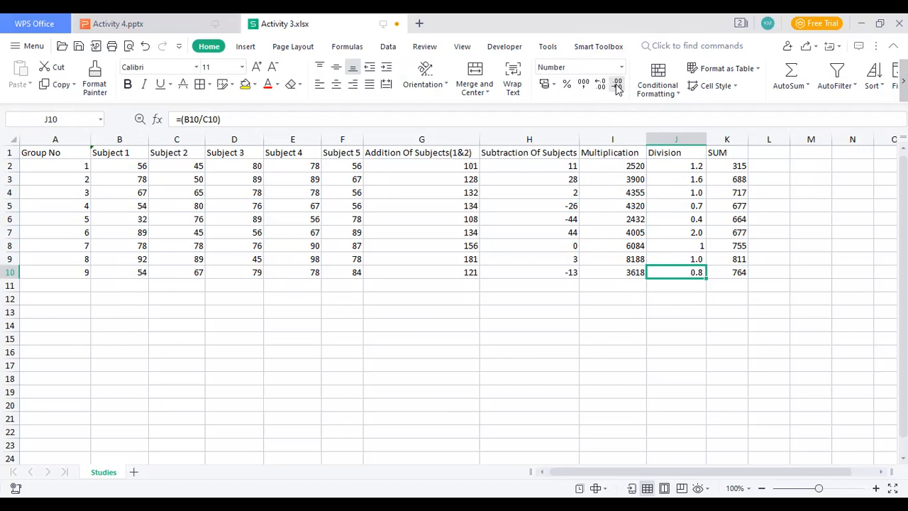
pyautogui.click(588, 301)
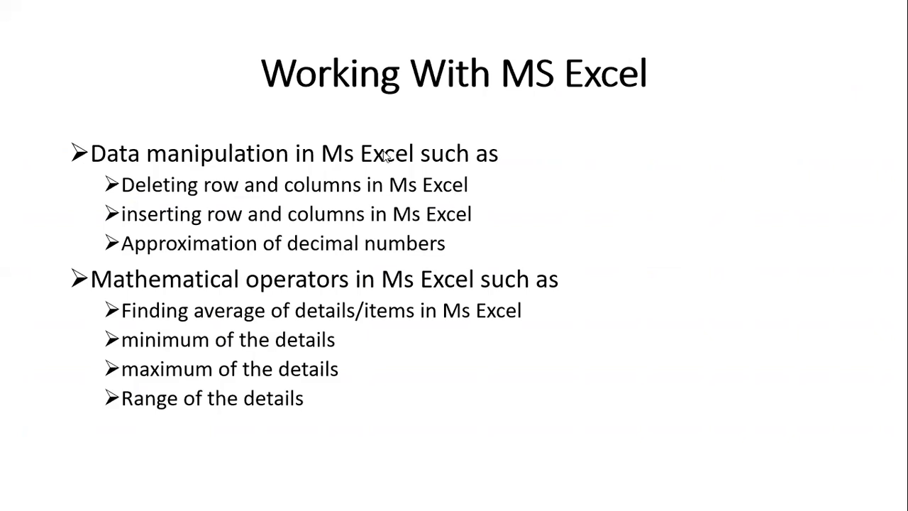
# Switch to the Activity 3 spreadsheet and enter the heading AVERAGE in cell L1
pyautogui.hotkey('alt', 'Tab')
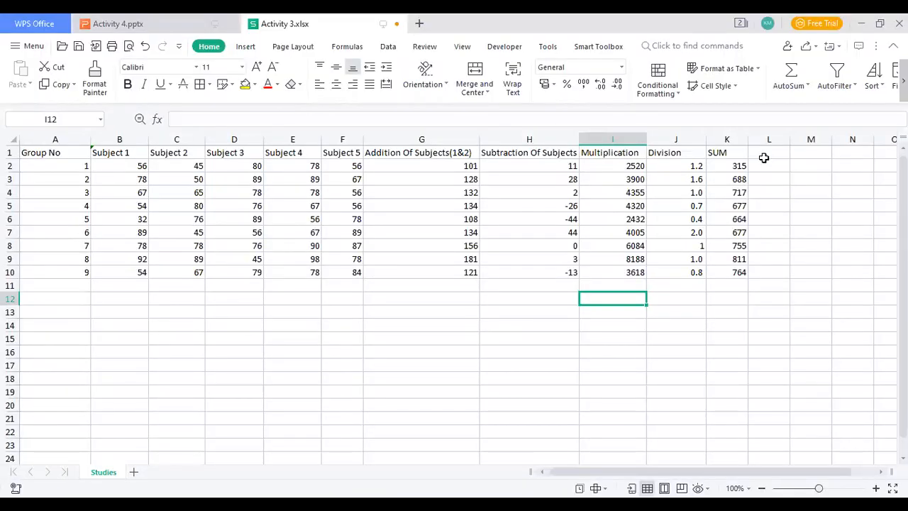
pyautogui.click(764, 157)
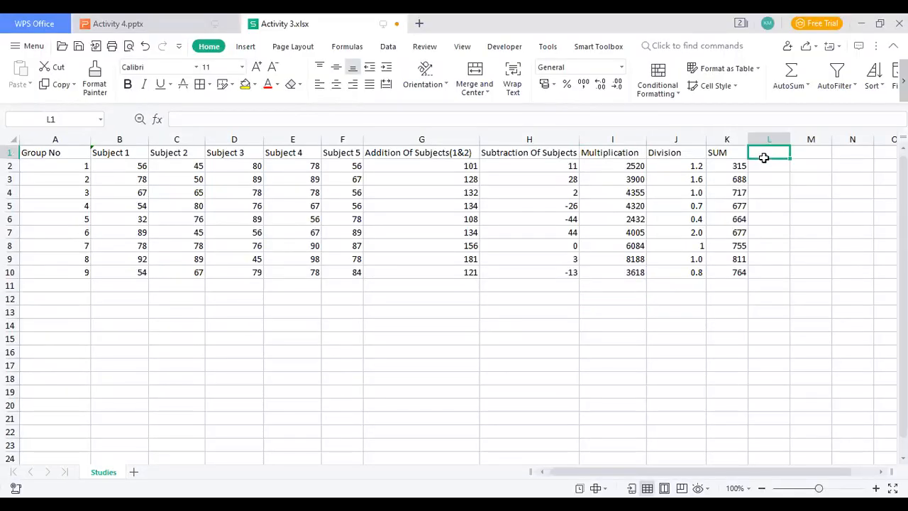
pyautogui.write('AVER')
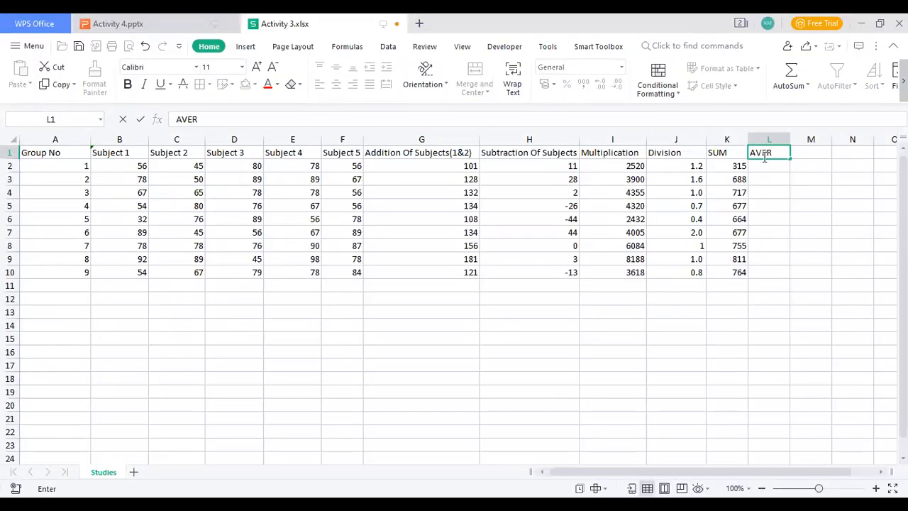
pyautogui.write('AGE')
# Calculate Group 1's average across the five subjects in cell L2 with the AVERAGE function over B2:F2
pyautogui.click(764, 165)
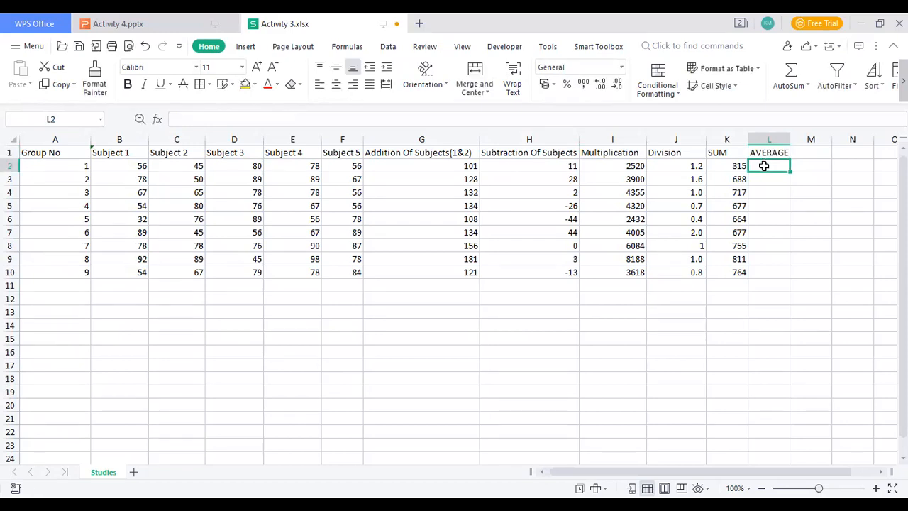
pyautogui.write('=')
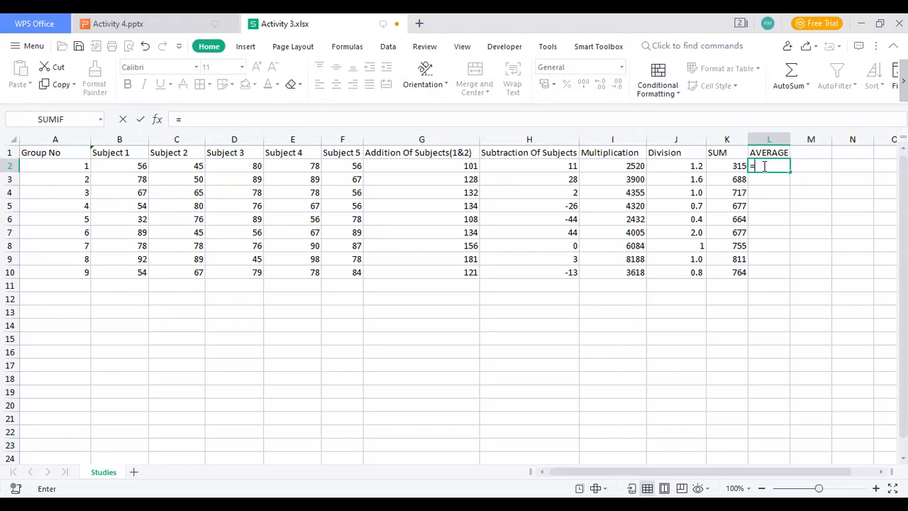
pyautogui.write('AVERAGE')
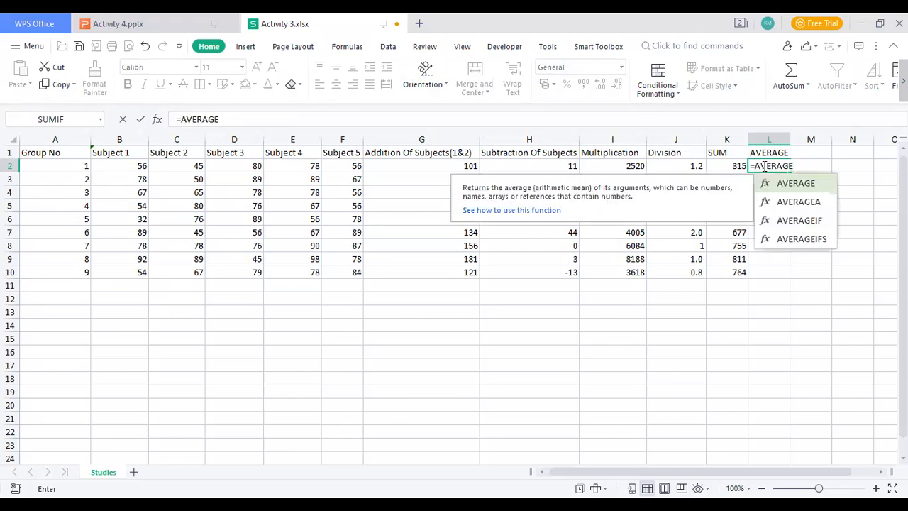
pyautogui.write('(')
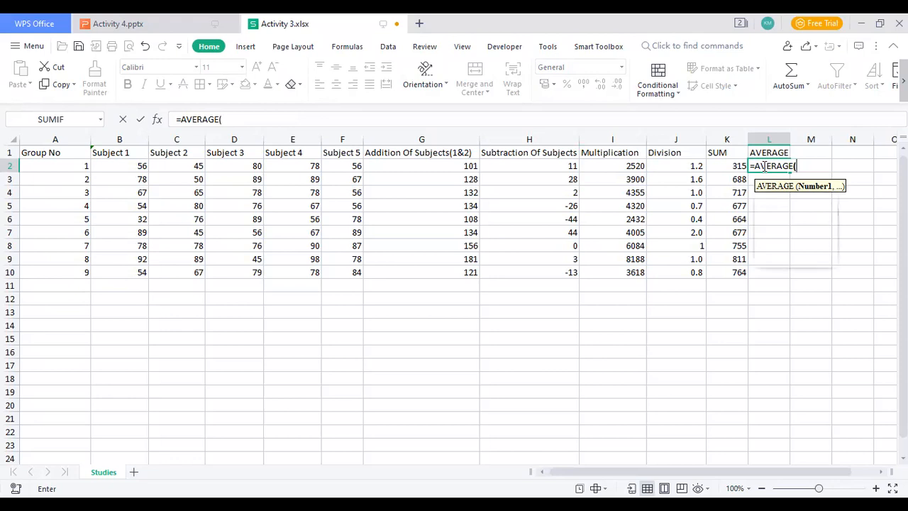
pyautogui.write('B2')
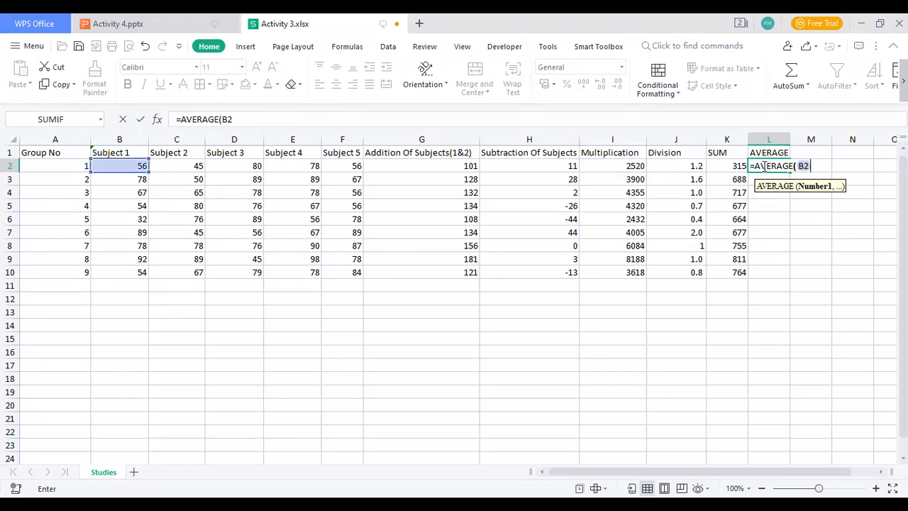
pyautogui.write(':')
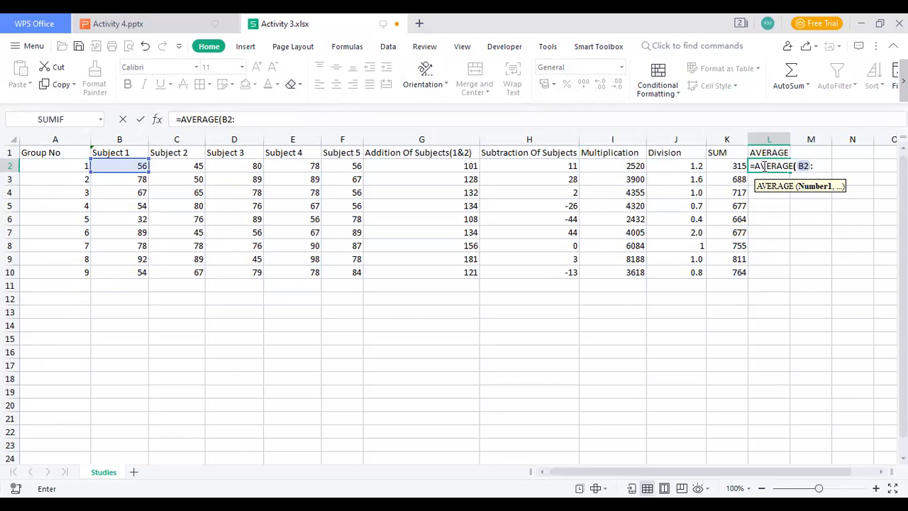
pyautogui.write('F2')
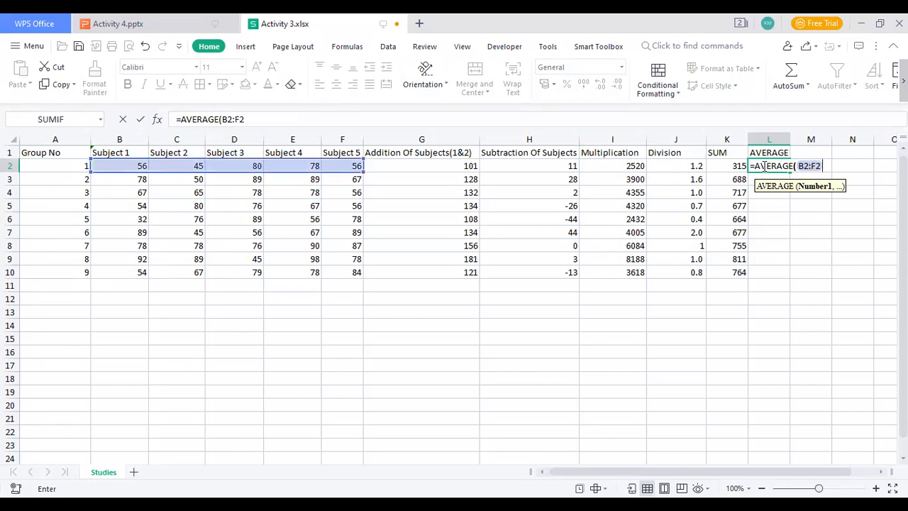
pyautogui.press('Return')
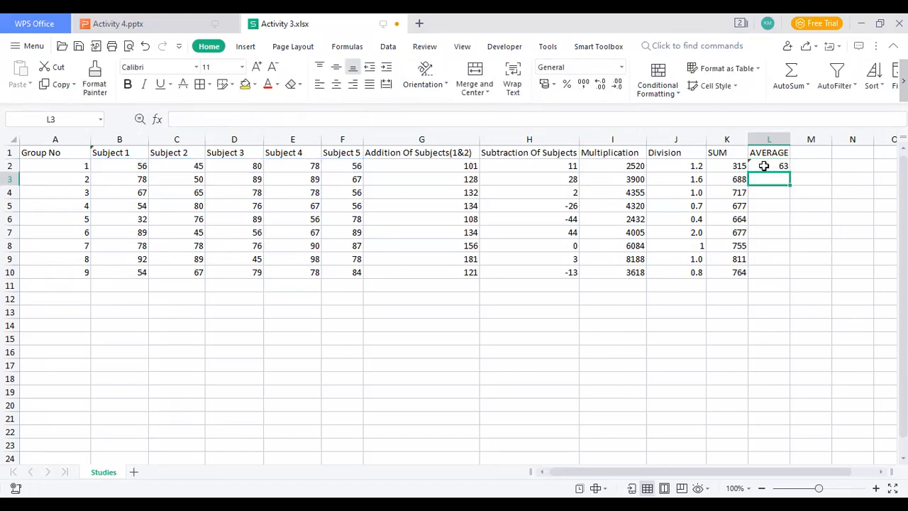
# Fill the average formula from L2 down through L10 for the remaining groups
pyautogui.click(764, 166)
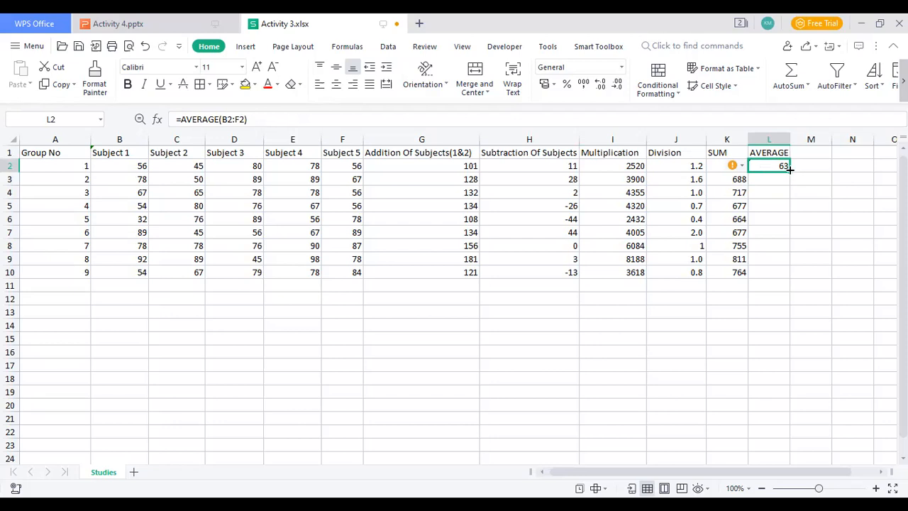
pyautogui.moveTo(789, 171); pyautogui.dragTo(789, 272)
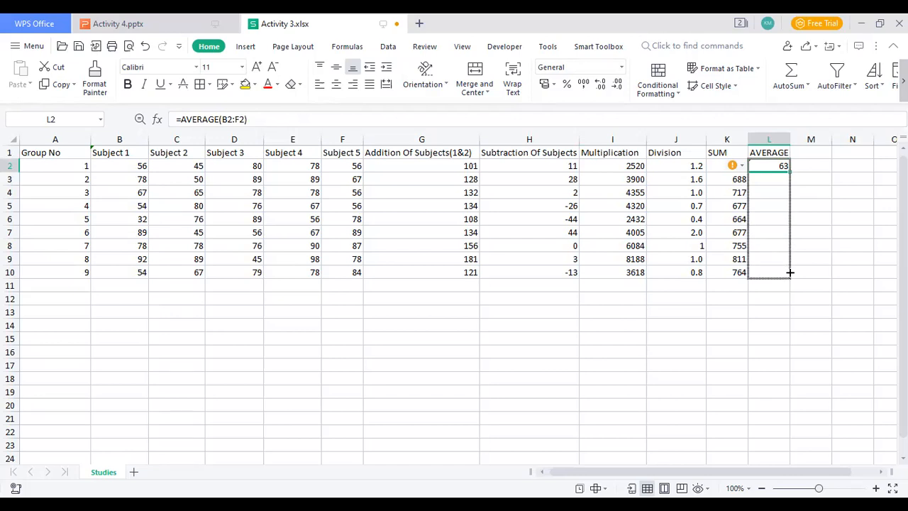
pyautogui.moveTo(790, 272); pyautogui.dragTo(789, 272)
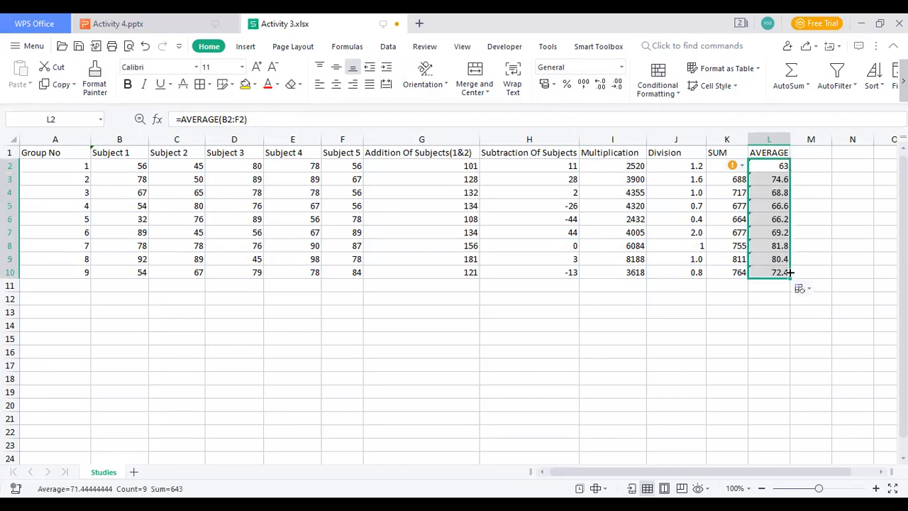
pyautogui.click(696, 329)
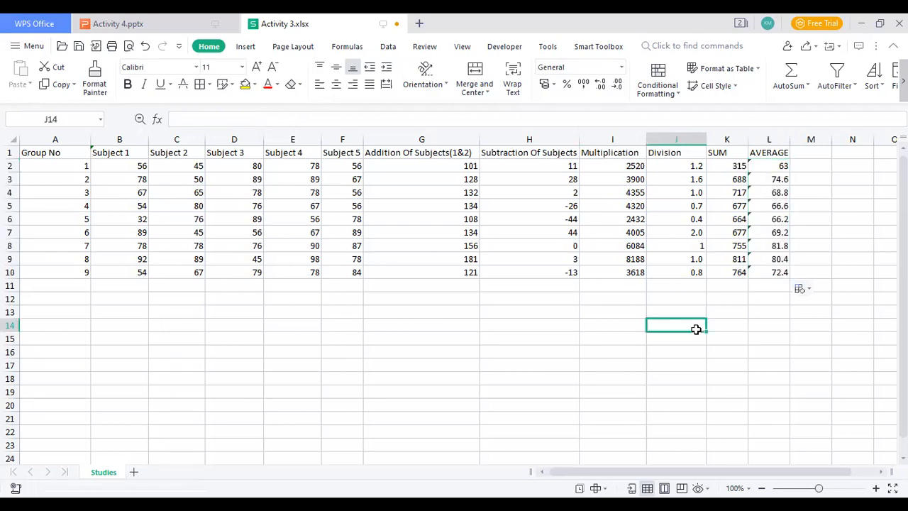
# Enter the heading MIN in cell M1, beside the AVERAGE heading
pyautogui.click(807, 154)
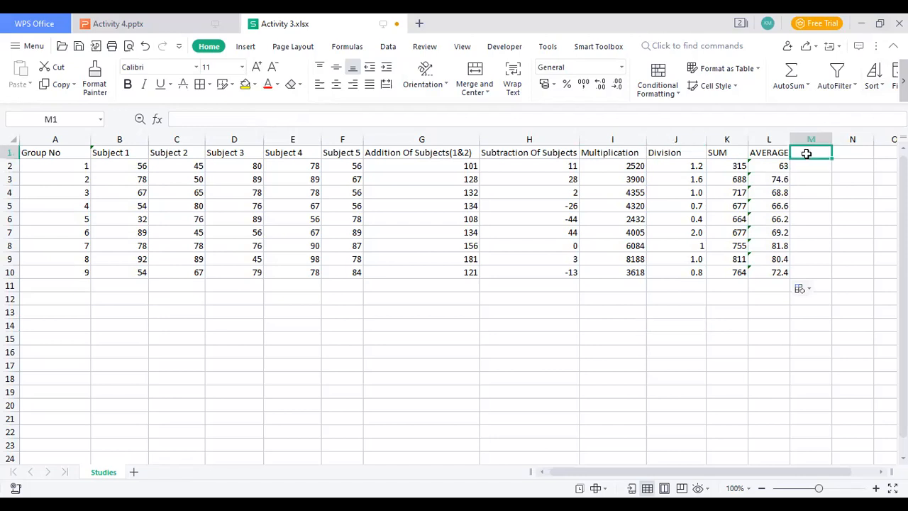
pyautogui.write('M')
pyautogui.write('N')
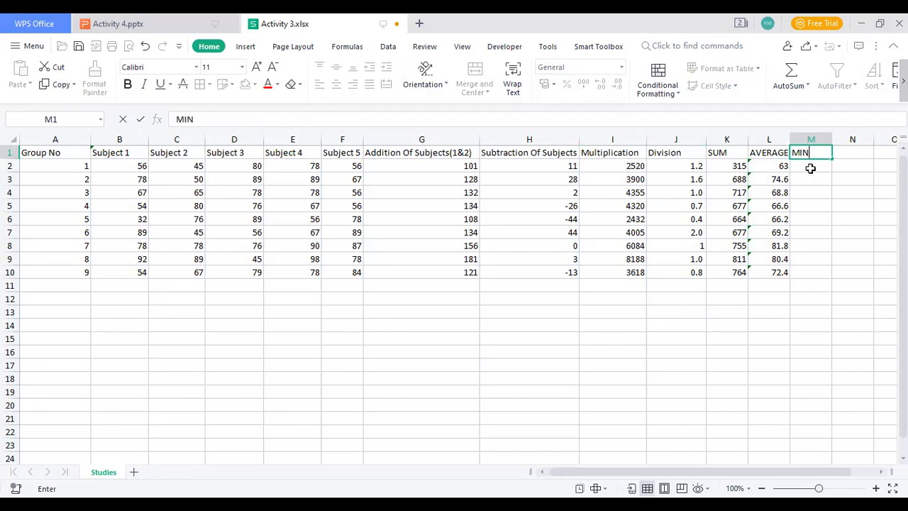
# Calculate Group 1's lowest subject score in M2 with =MIN(B2:F2) and fill the formula down through M10
pyautogui.click(810, 168)
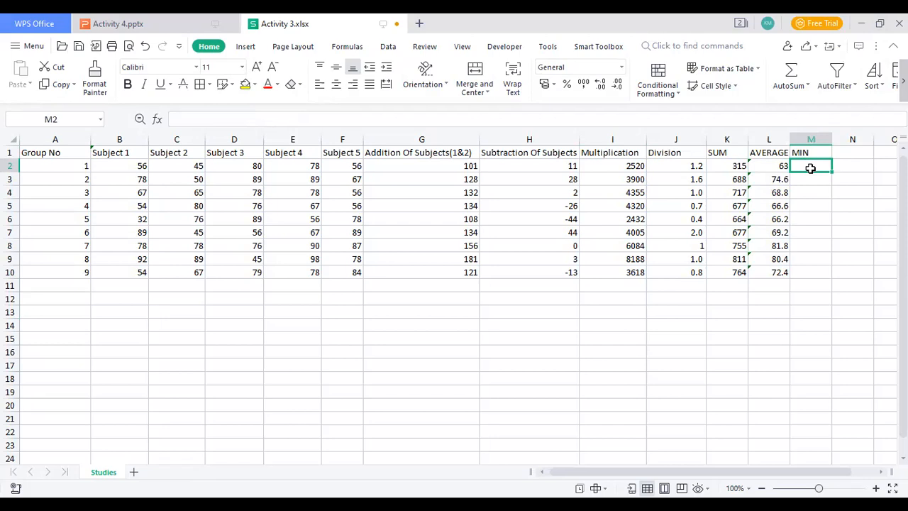
pyautogui.write('=')
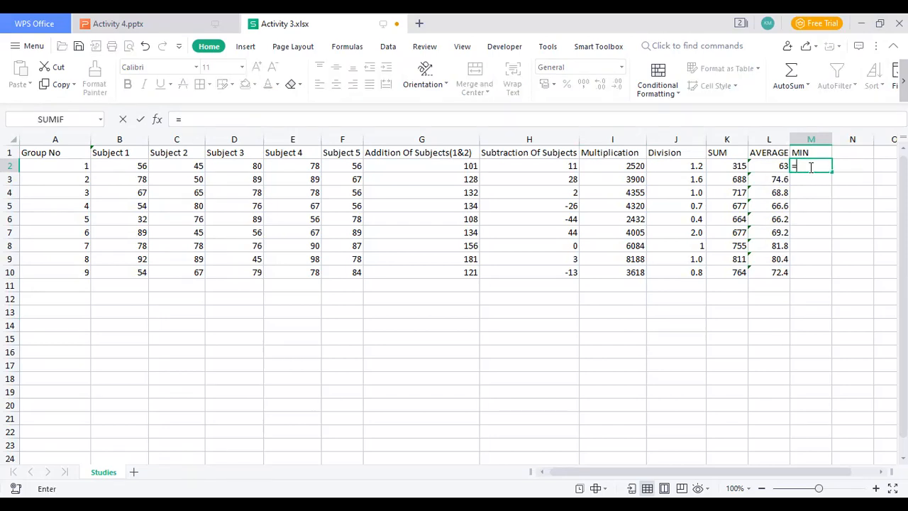
pyautogui.write('MIN(')
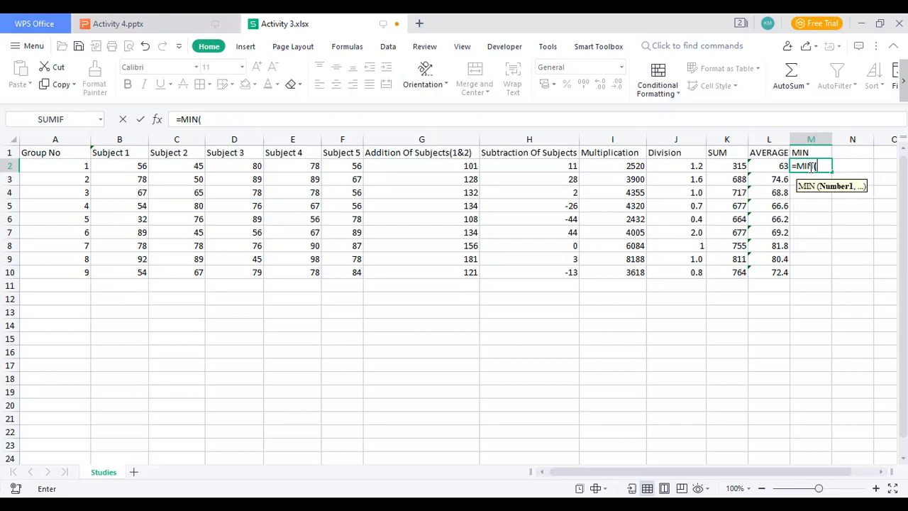
pyautogui.write('B2:')
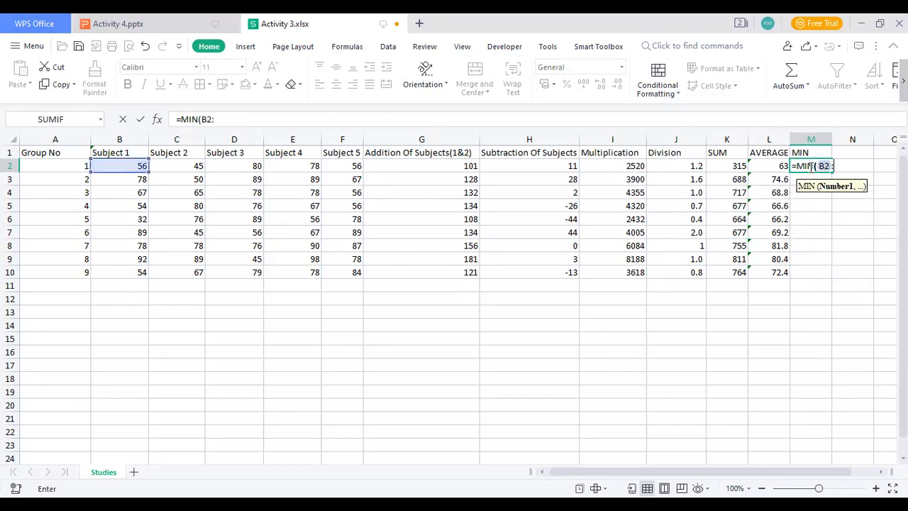
pyautogui.write('F2')
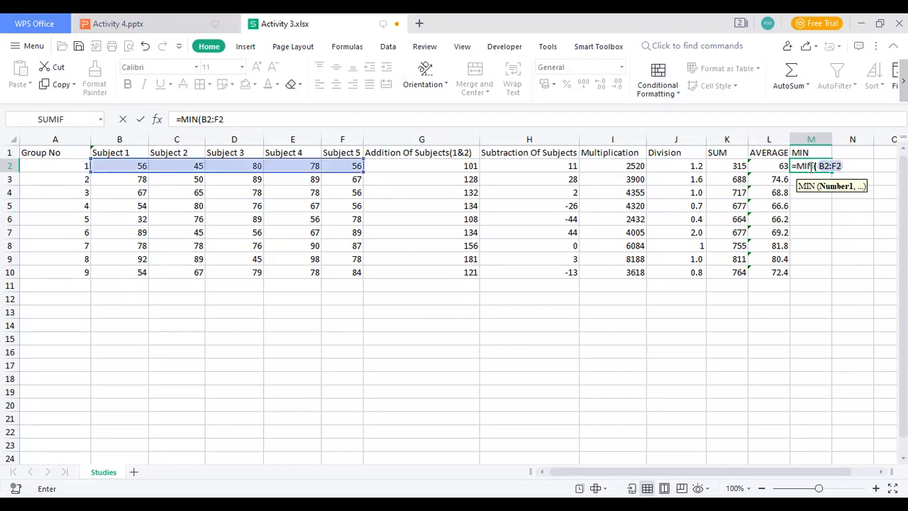
pyautogui.write(')')
pyautogui.press('Return')
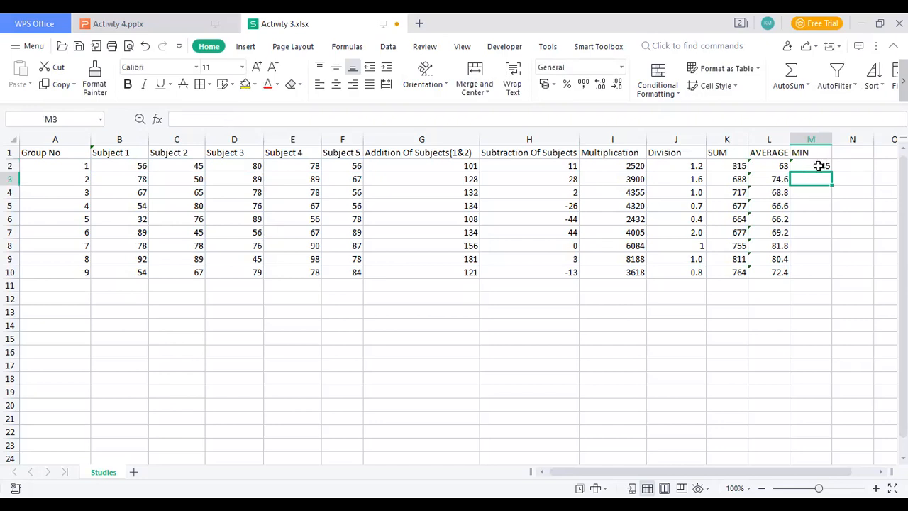
pyautogui.click(813, 166)
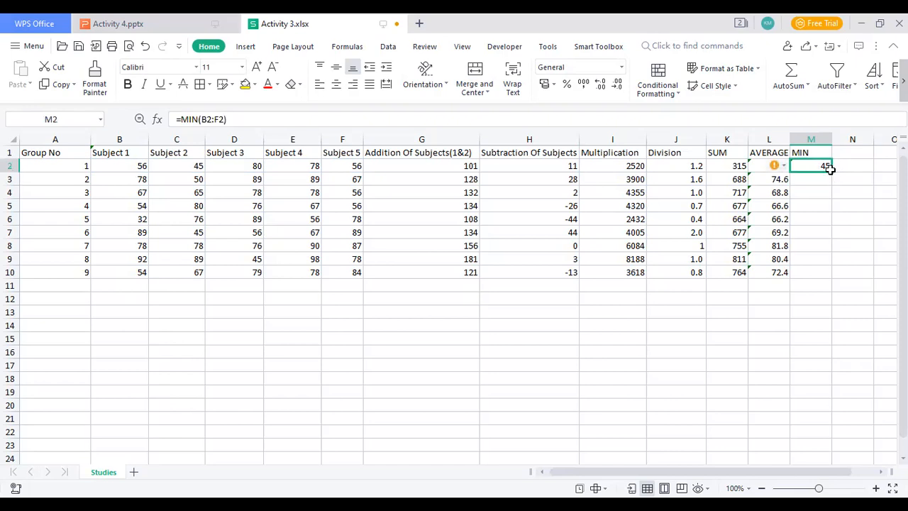
pyautogui.moveTo(830, 170); pyautogui.dragTo(836, 276)
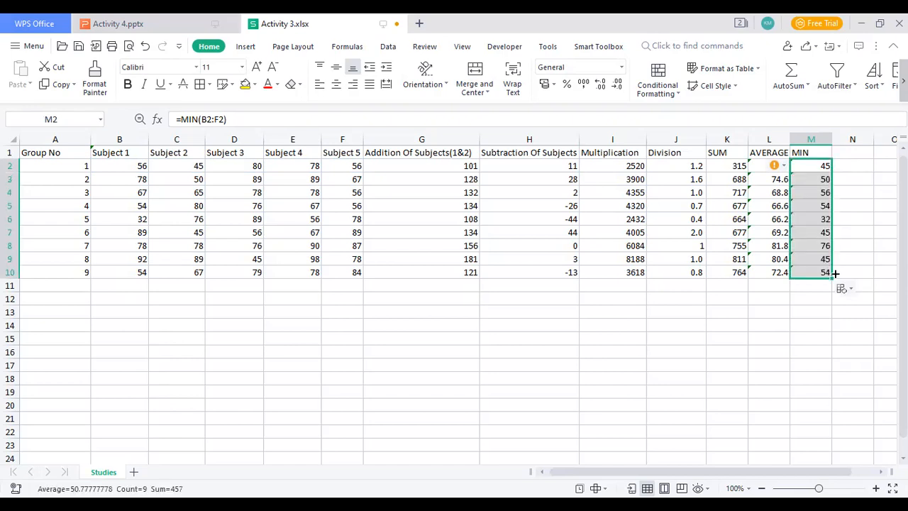
# Enter the heading MAX in cell N1, beside the MIN heading
pyautogui.click(850, 152)
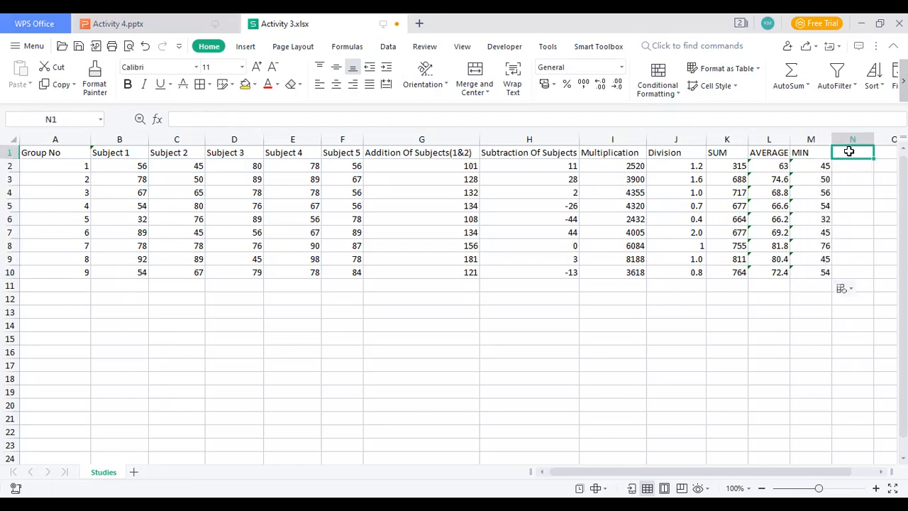
pyautogui.write('MA')
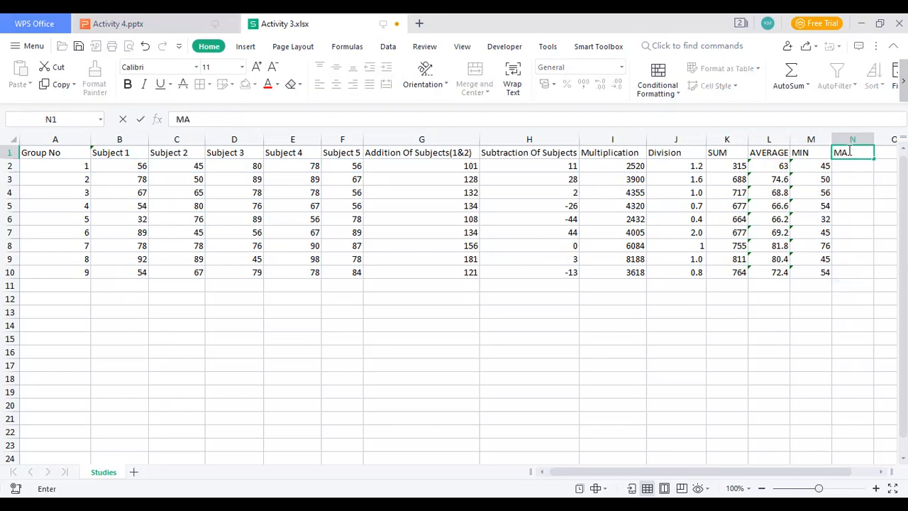
pyautogui.write('X')
# Calculate Group 1's highest subject score in cell N2 with the formula =MAX(B2:F2)
pyautogui.click(845, 171)
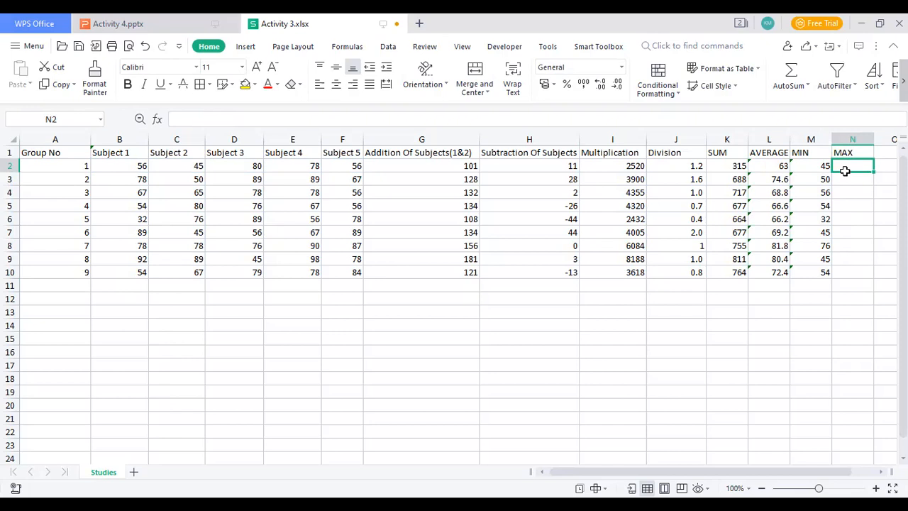
pyautogui.write('=M')
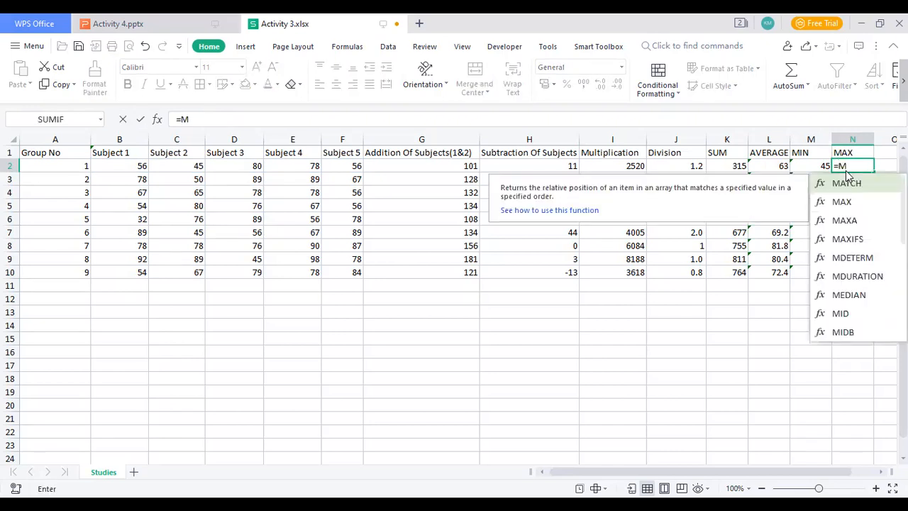
pyautogui.write('AX(')
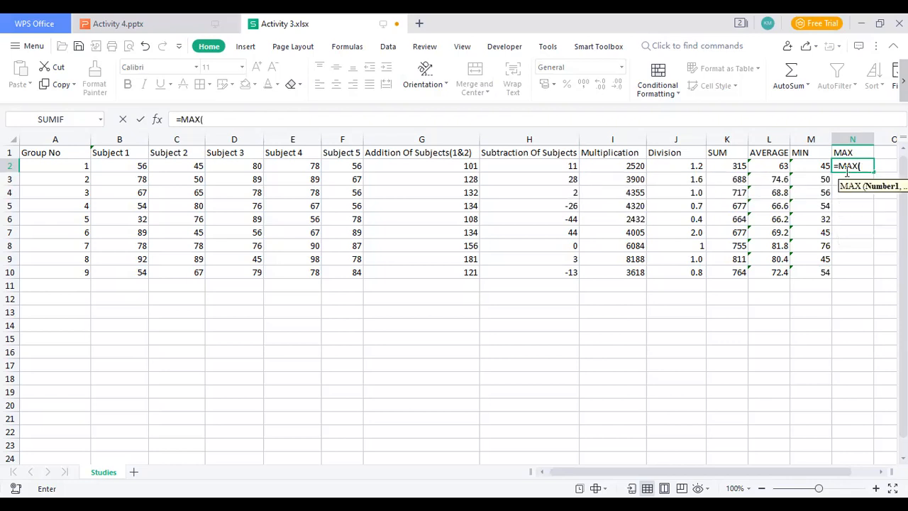
pyautogui.write('B2:F2')
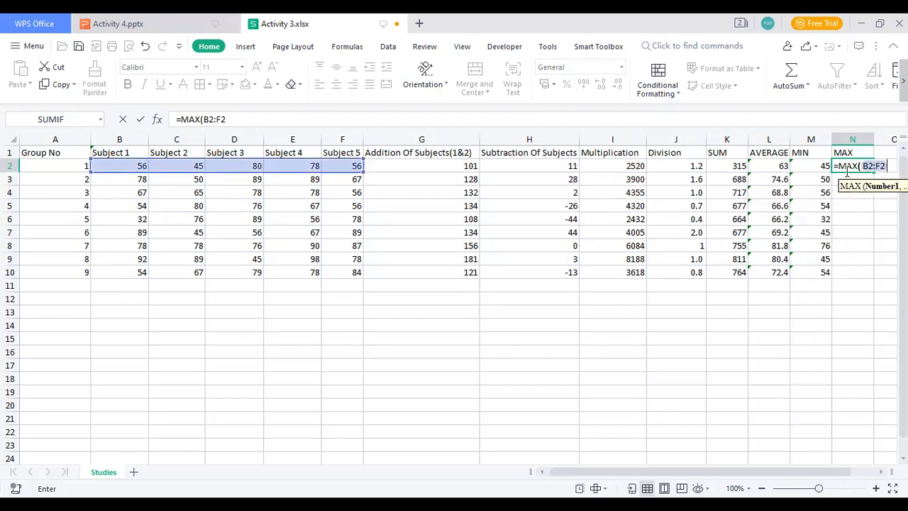
pyautogui.write(')')
pyautogui.press('Return')
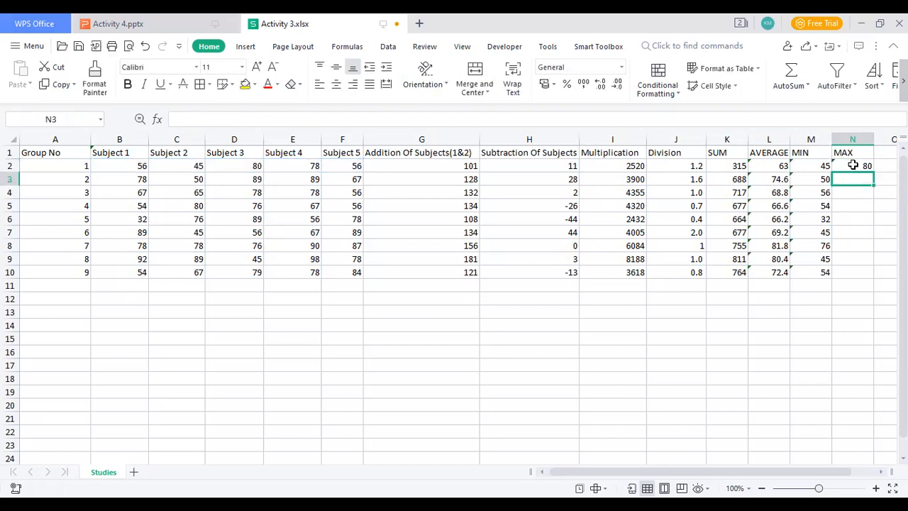
# Fill the maximum formula from N2 down through N10 for the remaining groups
pyautogui.click(853, 165)
pyautogui.moveTo(873, 172); pyautogui.dragTo(868, 275)
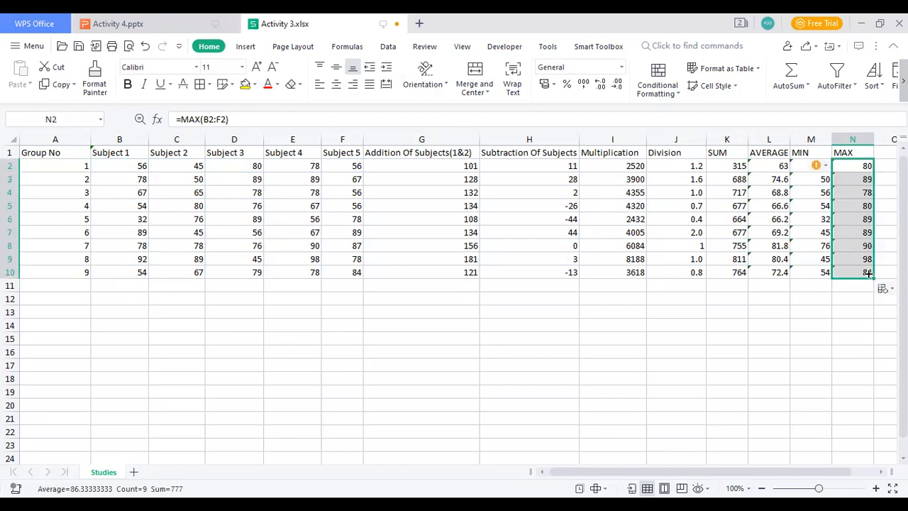
pyautogui.click(813, 314)
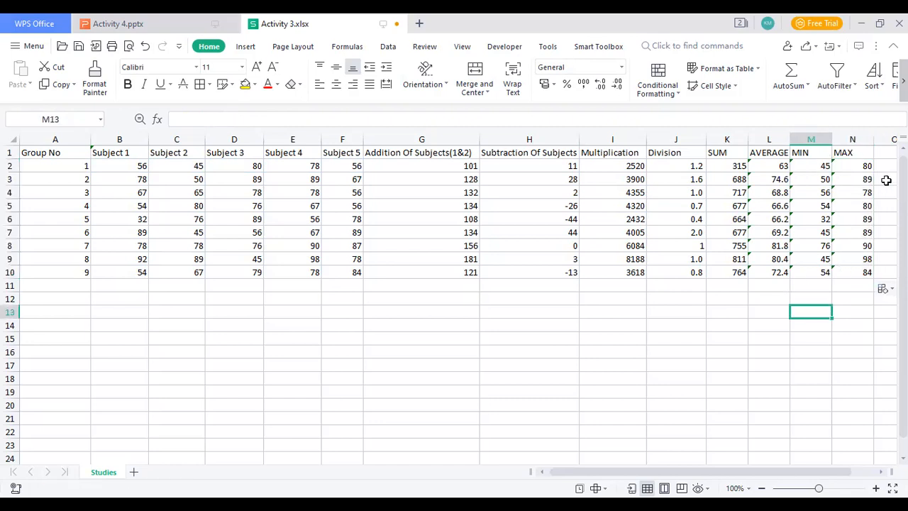
# Add the heading RANGE in O1 and try to calculate Group 1's score range in O2 with =RANGE(B2:F2)
pyautogui.click(884, 152)
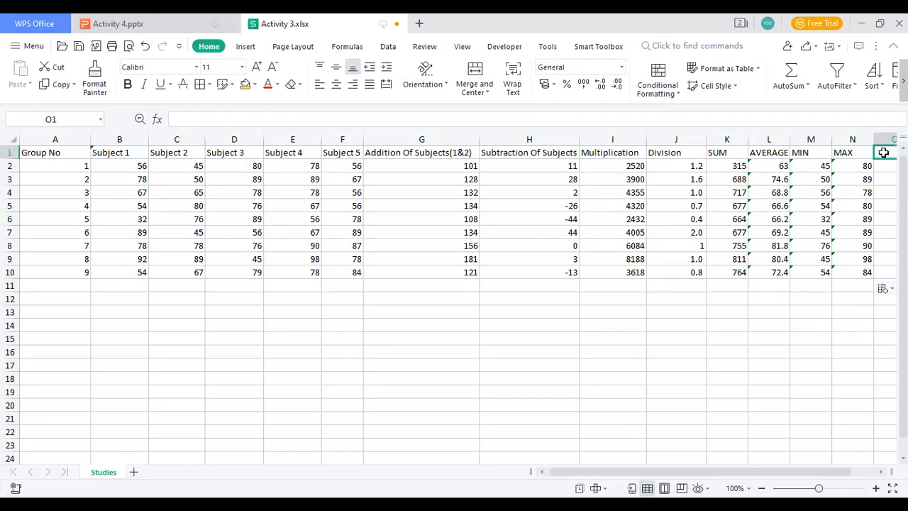
pyautogui.write('RANGE')
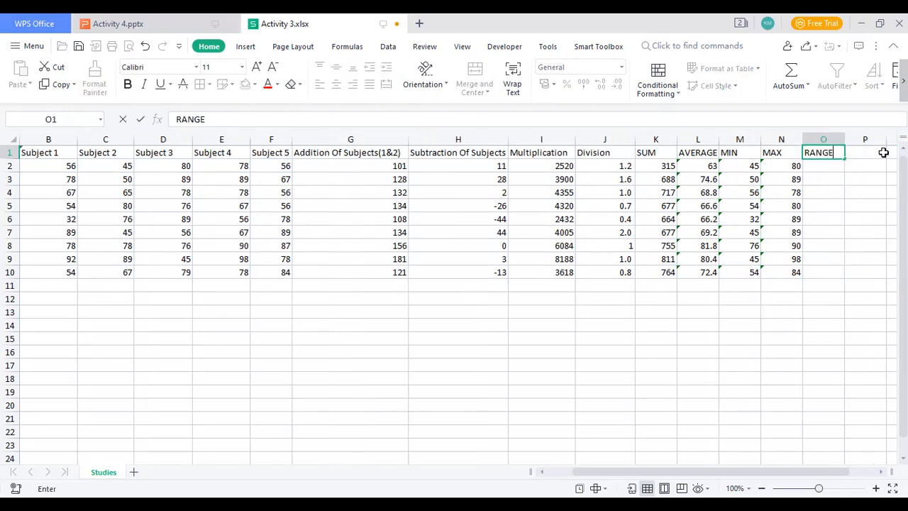
pyautogui.click(829, 170)
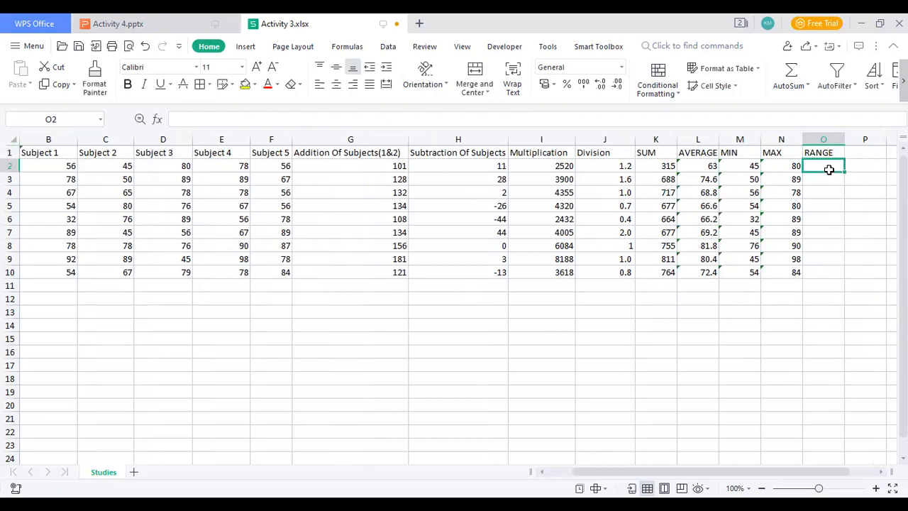
pyautogui.write('=R')
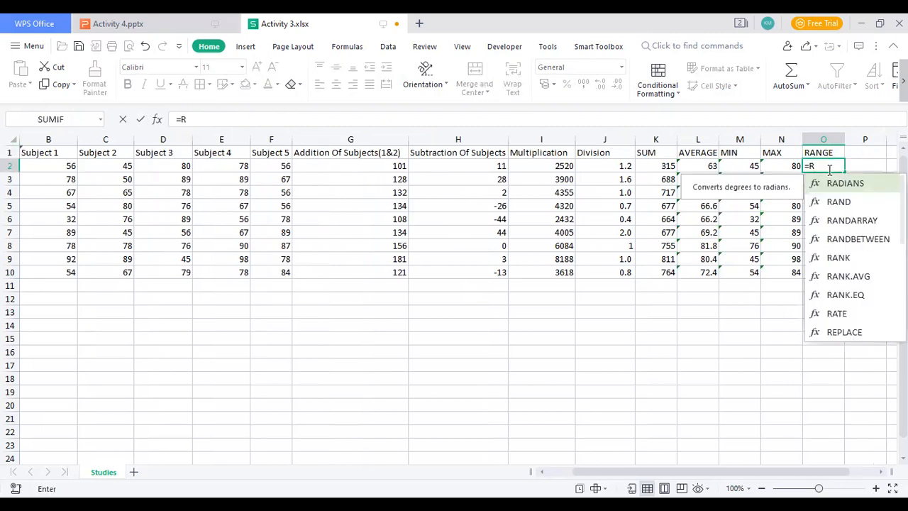
pyautogui.write('ANGE')
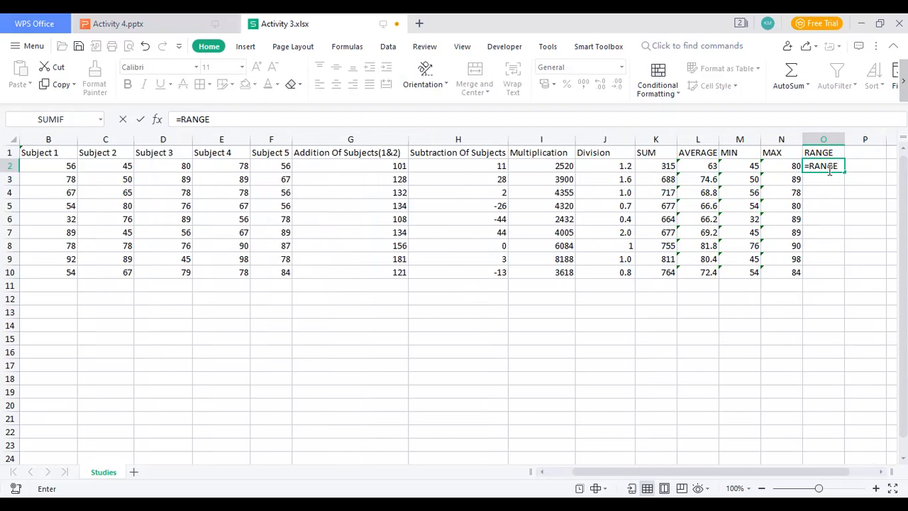
pyautogui.write('(B')
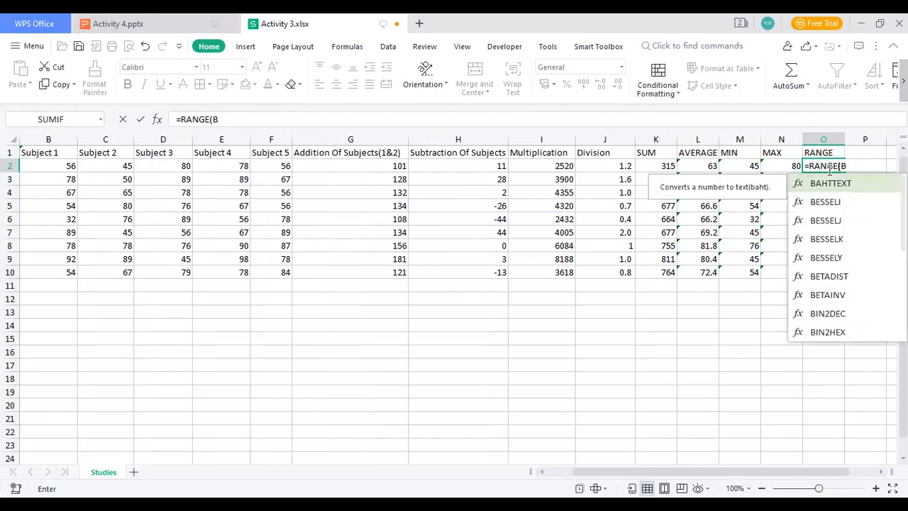
pyautogui.write('2:F')
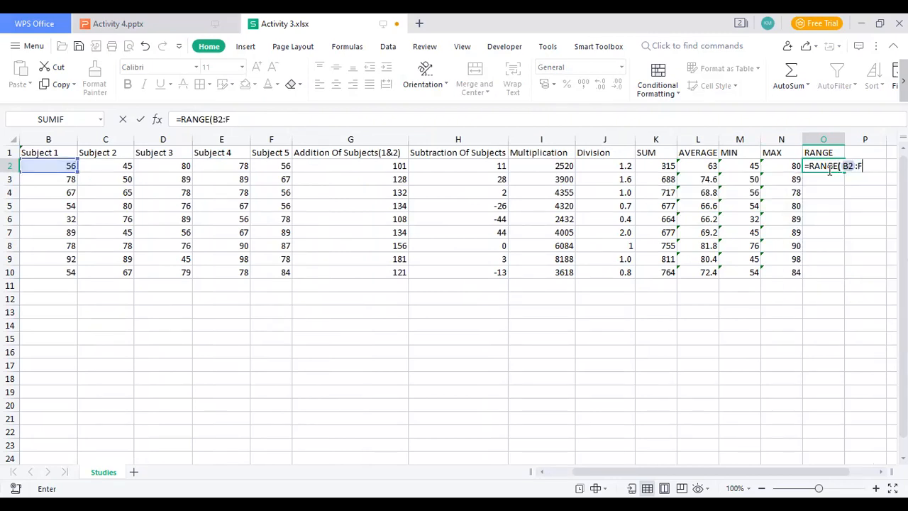
pyautogui.write('2)')
pyautogui.press('Return')
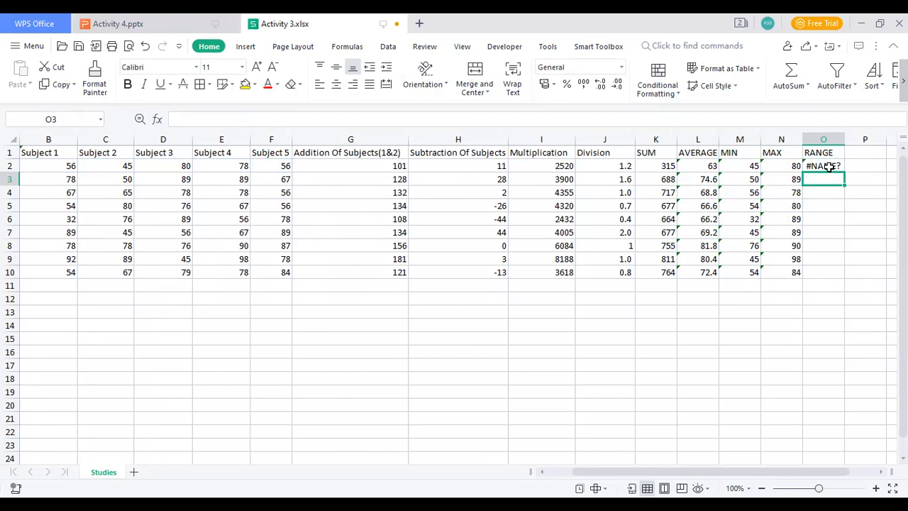
# Try again to calculate Group 1's range by re-entering =RANGE(B2:F2) over the existing formula in cell O2
pyautogui.click(829, 166)
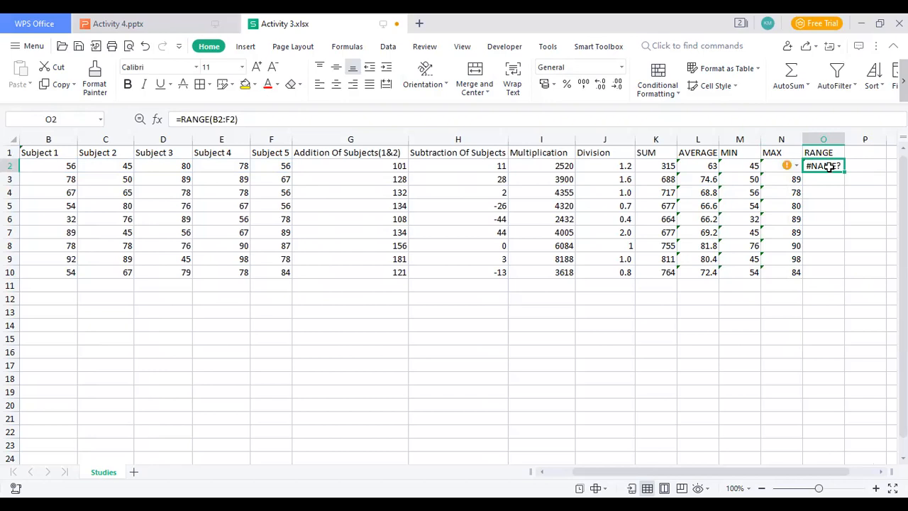
pyautogui.write('=')
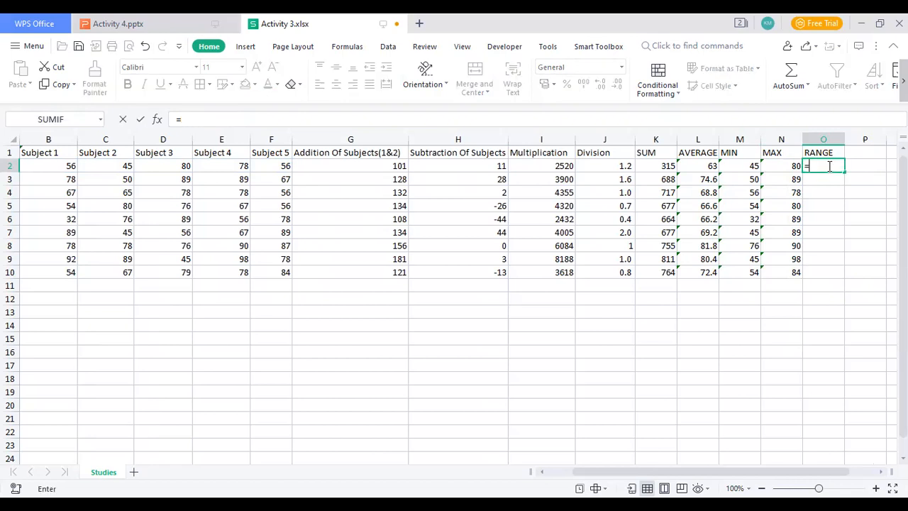
pyautogui.write('R')
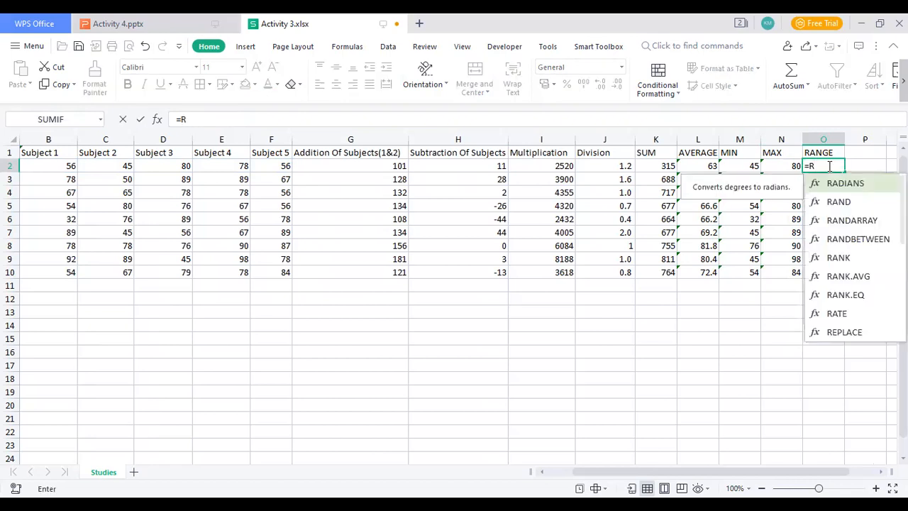
pyautogui.write('AN')
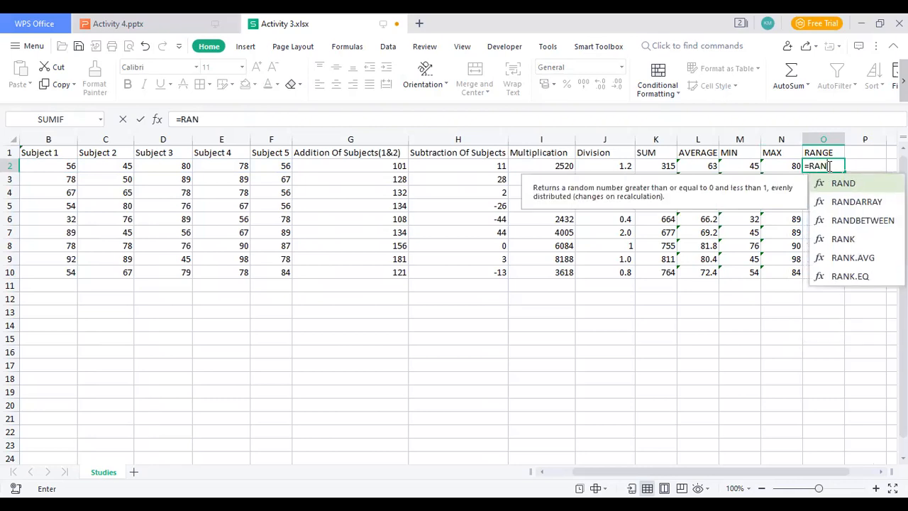
pyautogui.write('GE')
pyautogui.press('BackSpace')
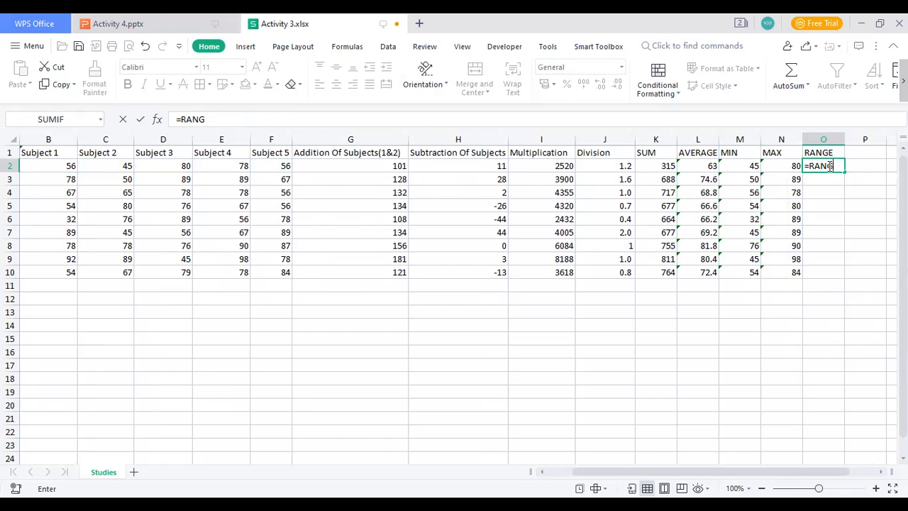
pyautogui.write('E()')
pyautogui.press('BackSpace')
pyautogui.write('B')
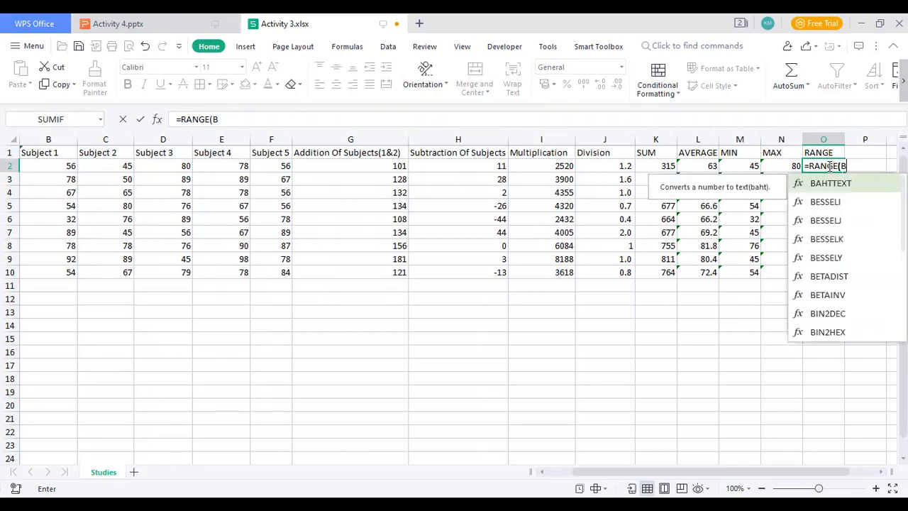
pyautogui.press('BackSpace')
pyautogui.press('BackSpace')
pyautogui.press('BackSpace')
pyautogui.press('BackSpace')
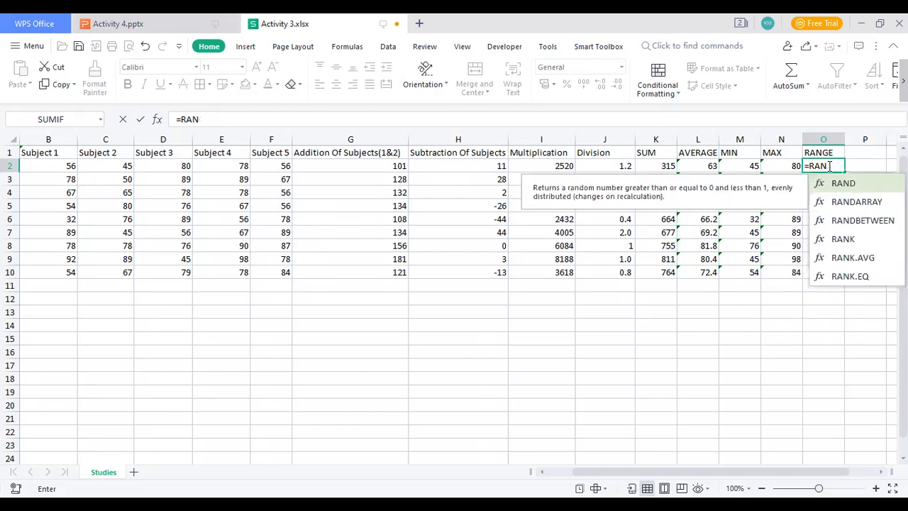
pyautogui.press('BackSpace')
pyautogui.press('BackSpace')
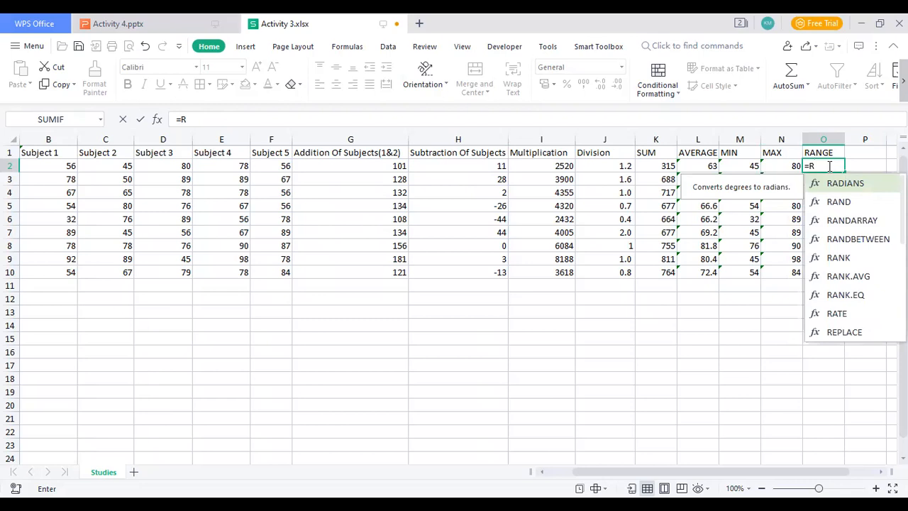
pyautogui.write('ANGE')
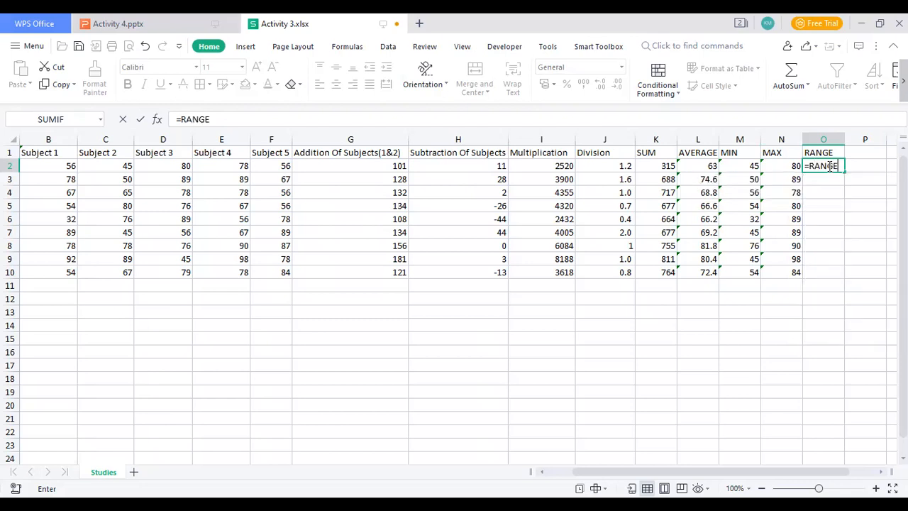
pyautogui.write('(B')
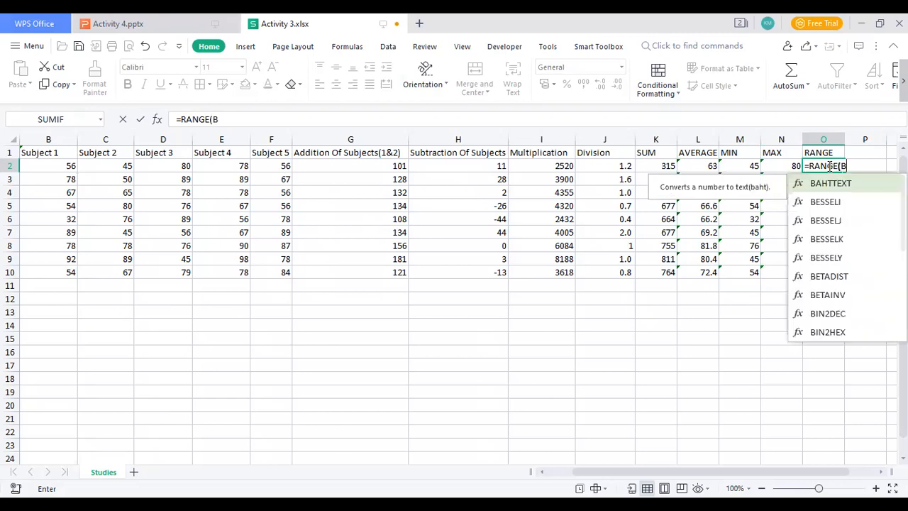
pyautogui.write('2')
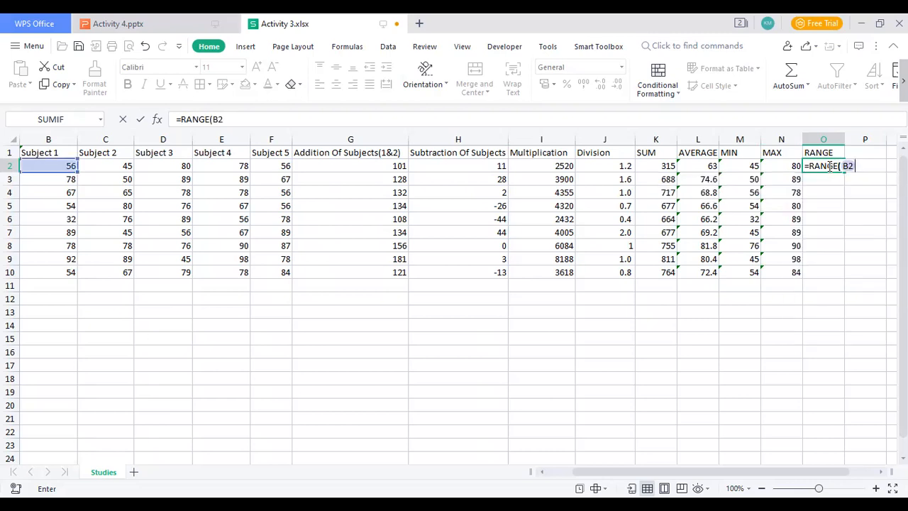
pyautogui.write(':')
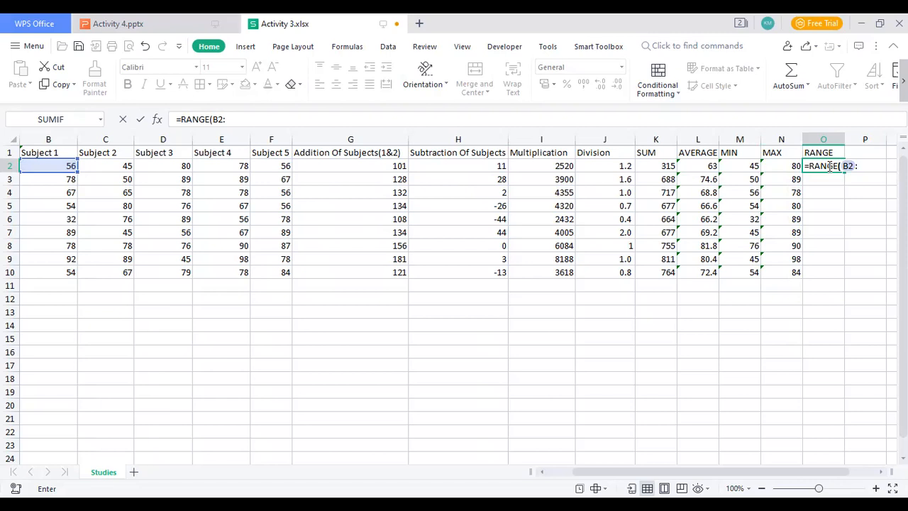
pyautogui.write('F2)')
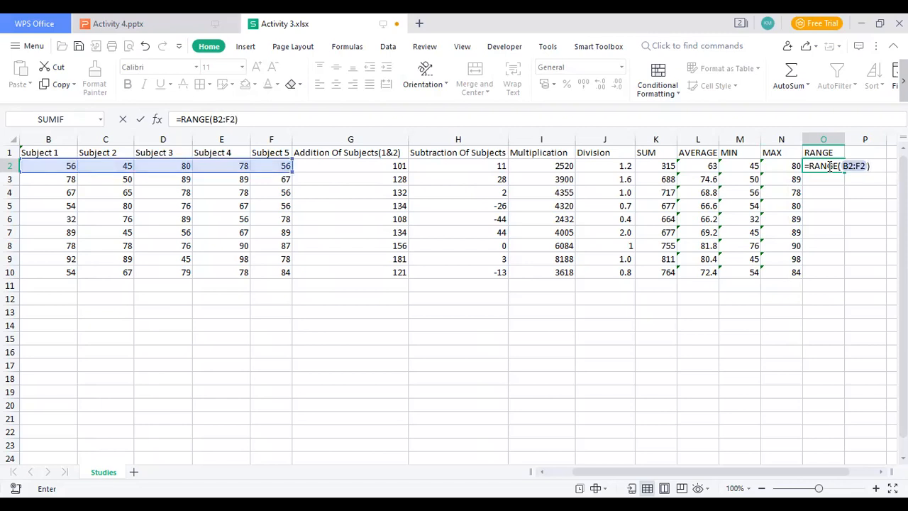
pyautogui.press('Return')
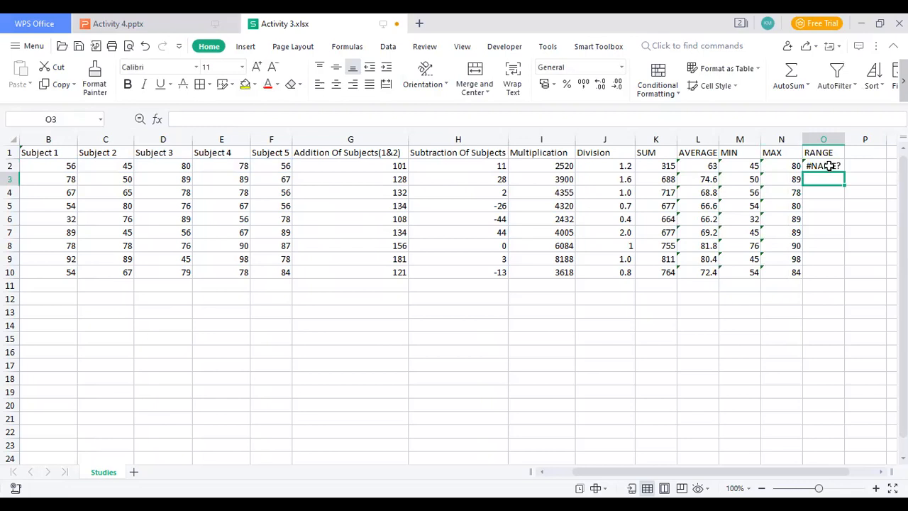
# Clear the RANGE heading from O1 and the range formula from O2
pyautogui.click(829, 166)
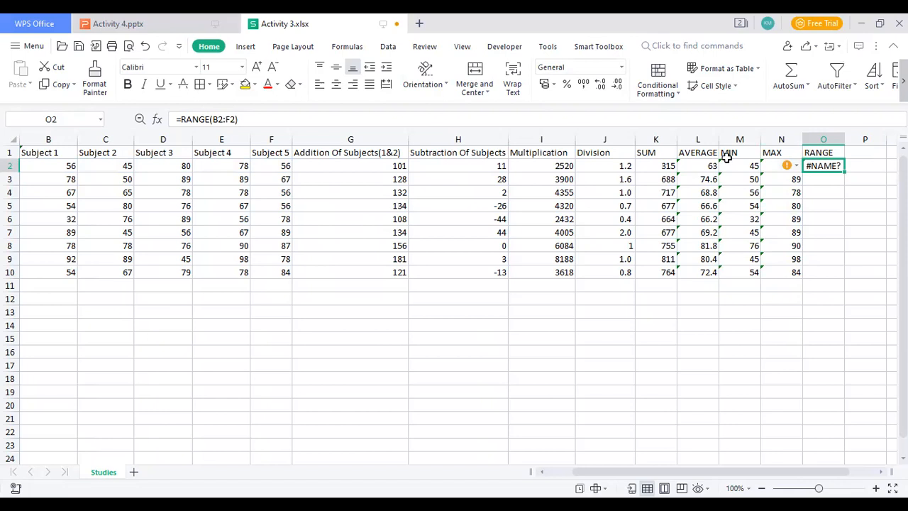
pyautogui.click(825, 152)
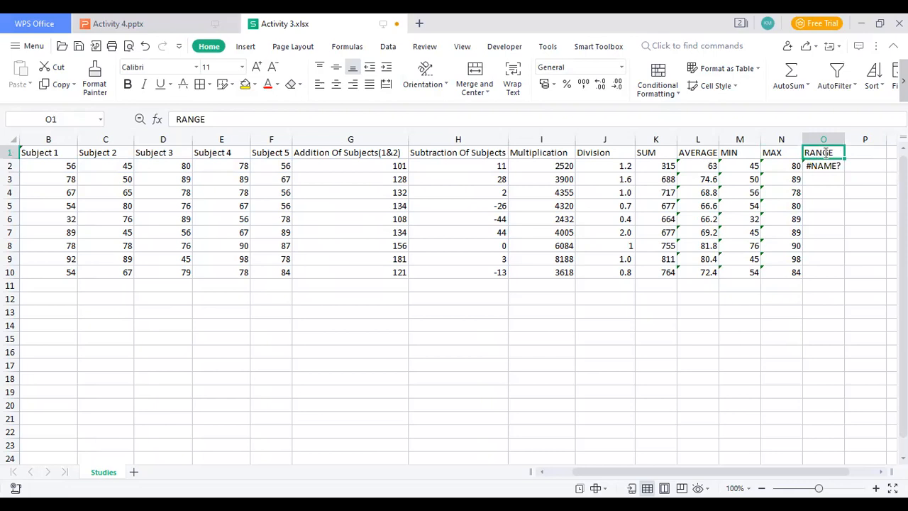
pyautogui.press('BackSpace')
pyautogui.click(823, 165)
pyautogui.press('BackSpace')
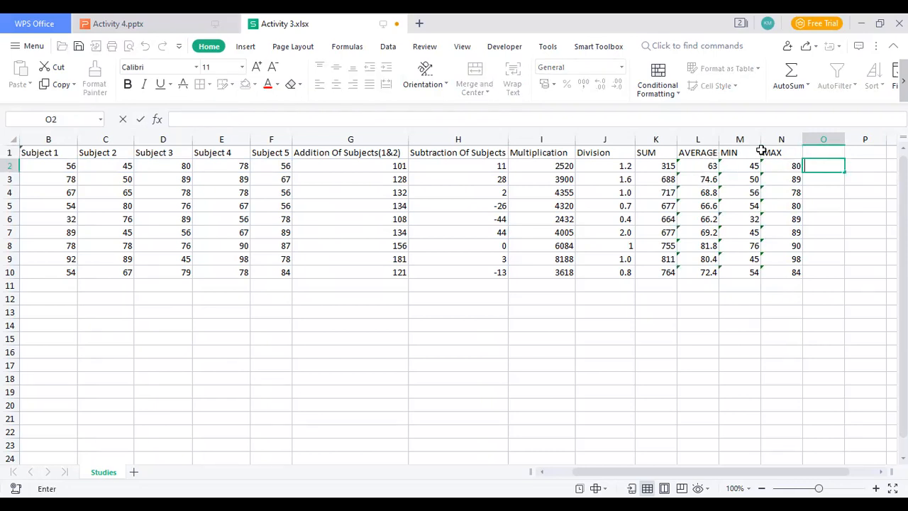
pyautogui.click(716, 297)
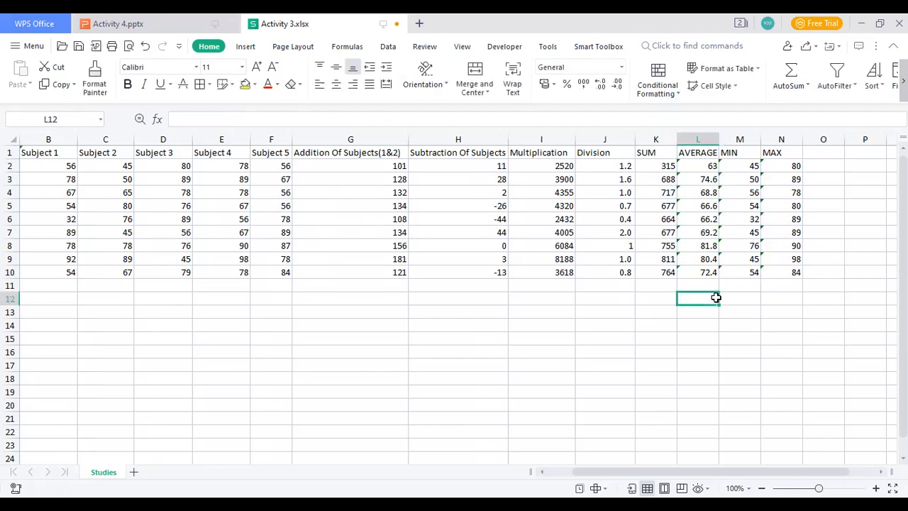